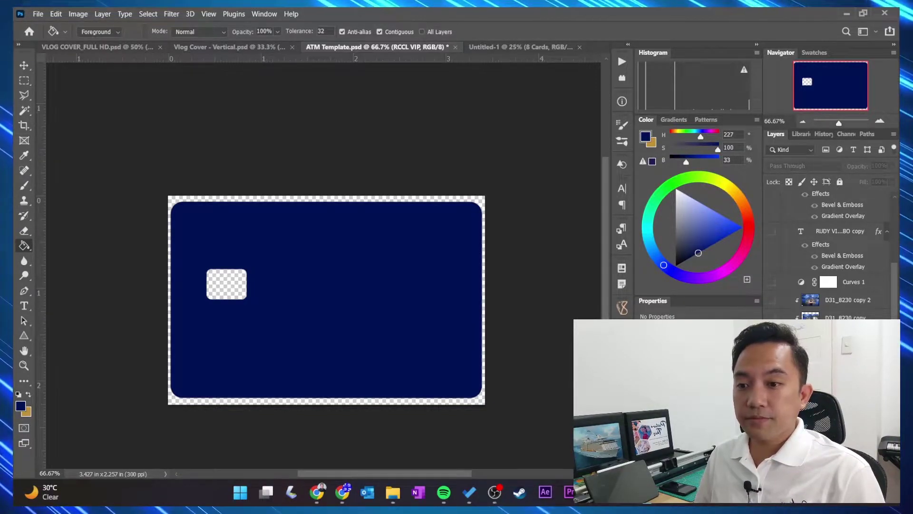
Step: Show the RCCL VIP group's ship photo, cardholder name, DIGITAL MANAGER text, Royal logo and MasterCard logo on the card
scroll(830, 252, "down", 1)
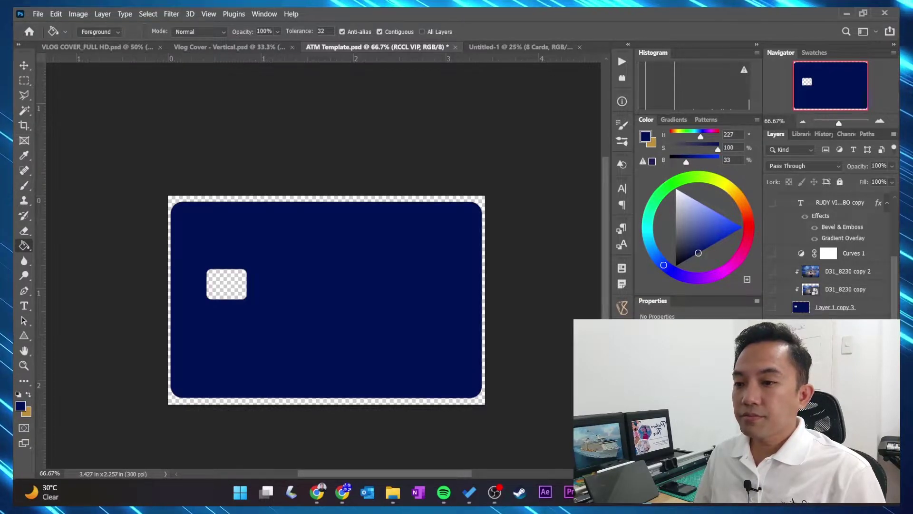
scroll(830, 252, "up", 3)
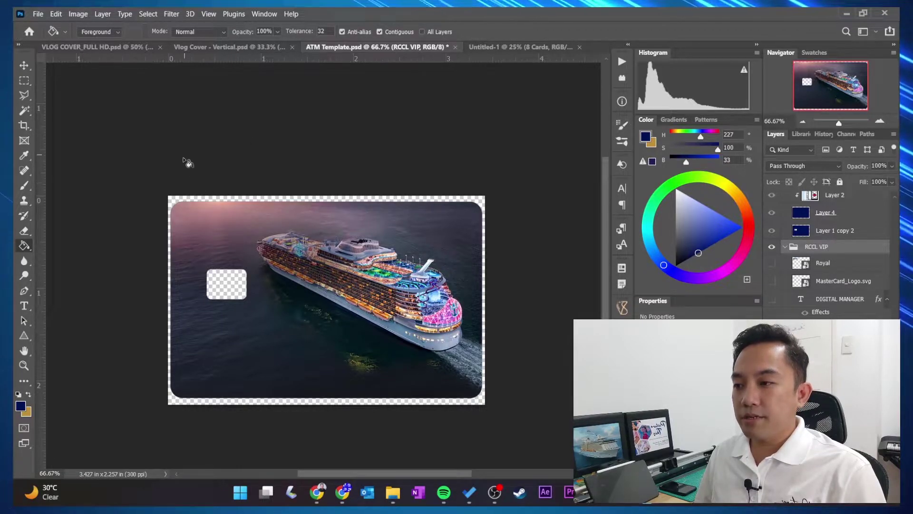
left_click(838, 333)
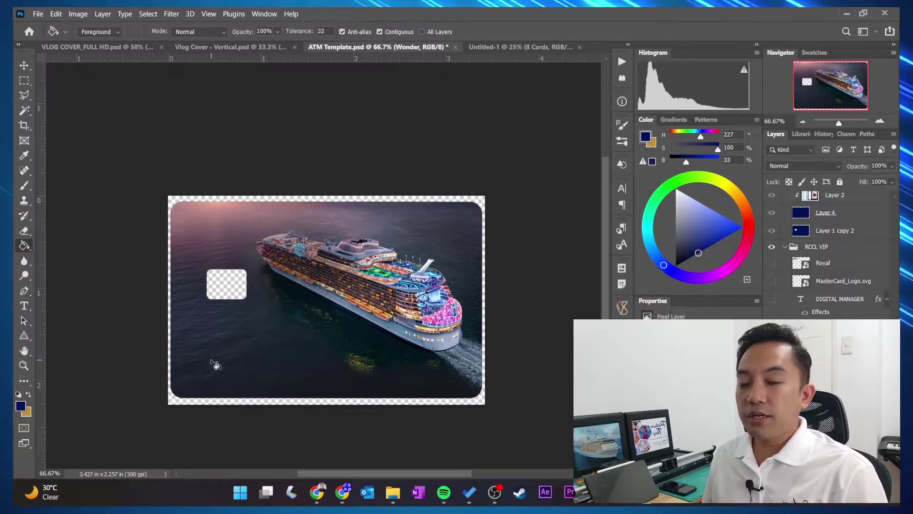
key("ctrl+z")
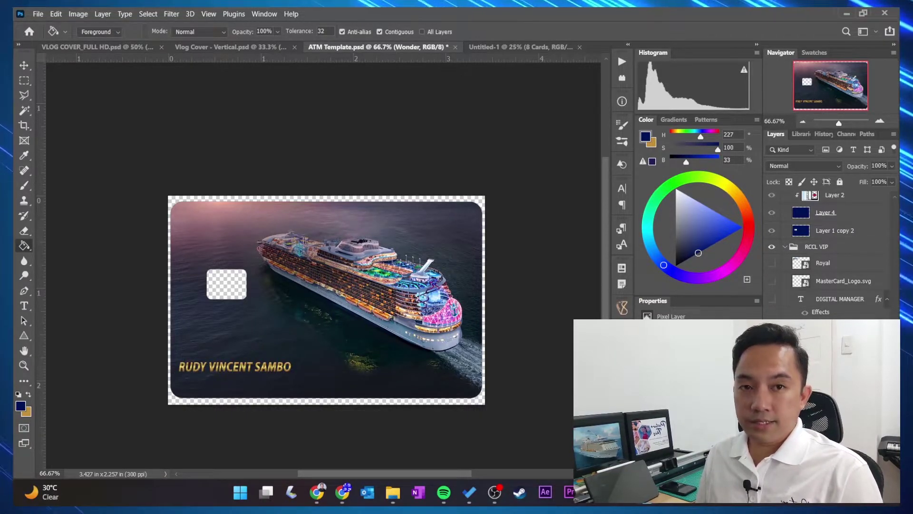
left_click(771, 300)
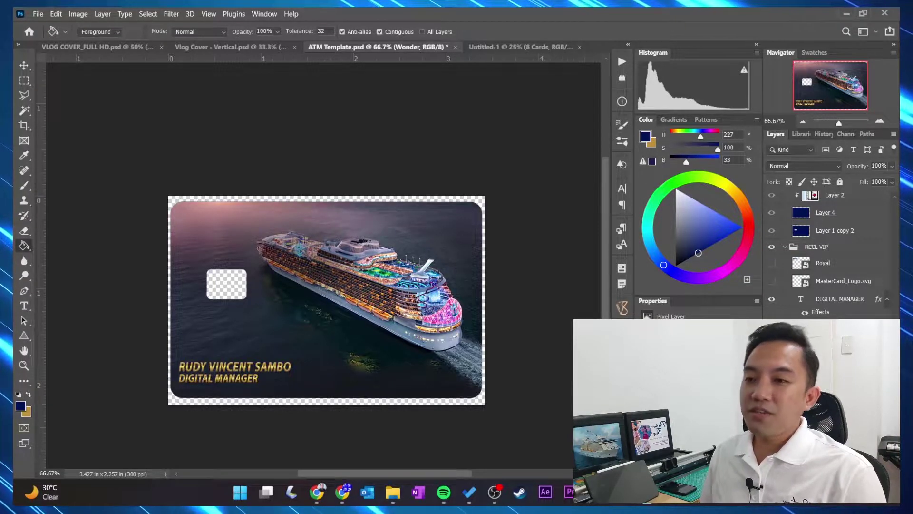
left_click(772, 263)
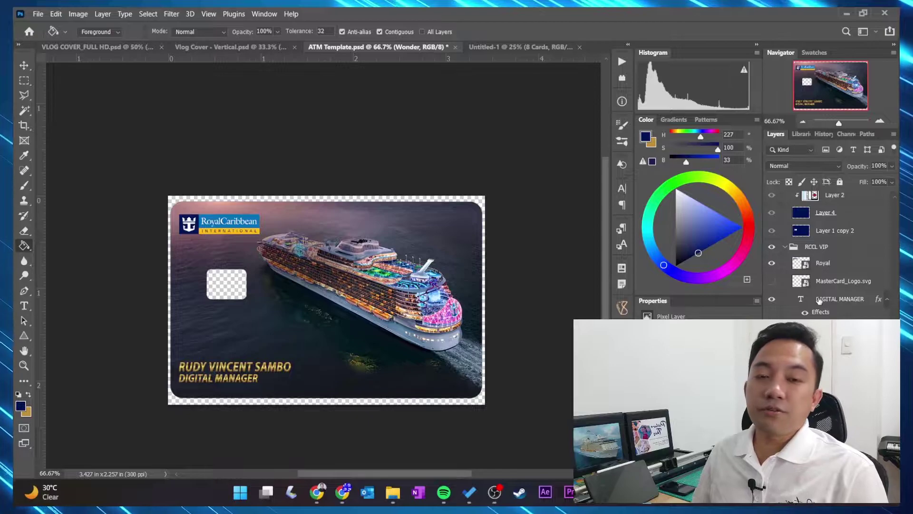
left_click(772, 281)
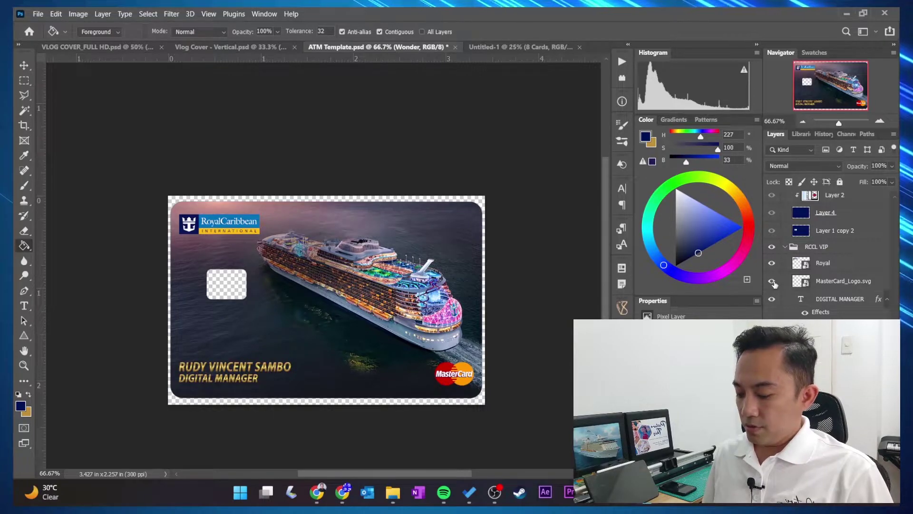
Step: Set up saving a copy of the ship card as a PNG over RCCL VIP CREW, and cancel without saving
key("ctrl+alt+s")
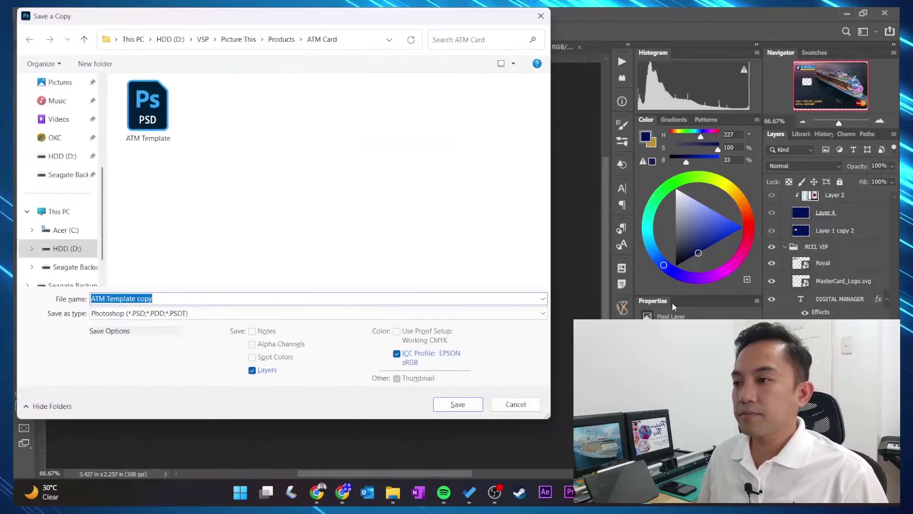
left_click(195, 313)
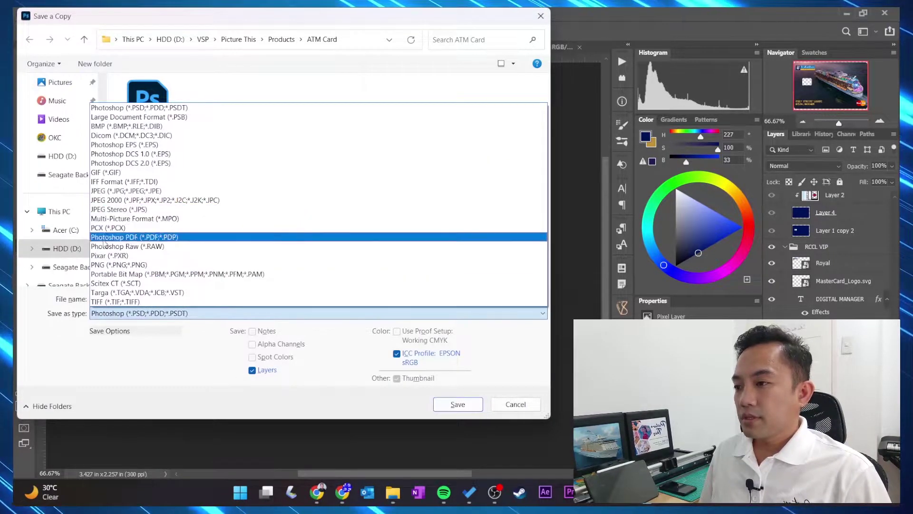
left_click(162, 268)
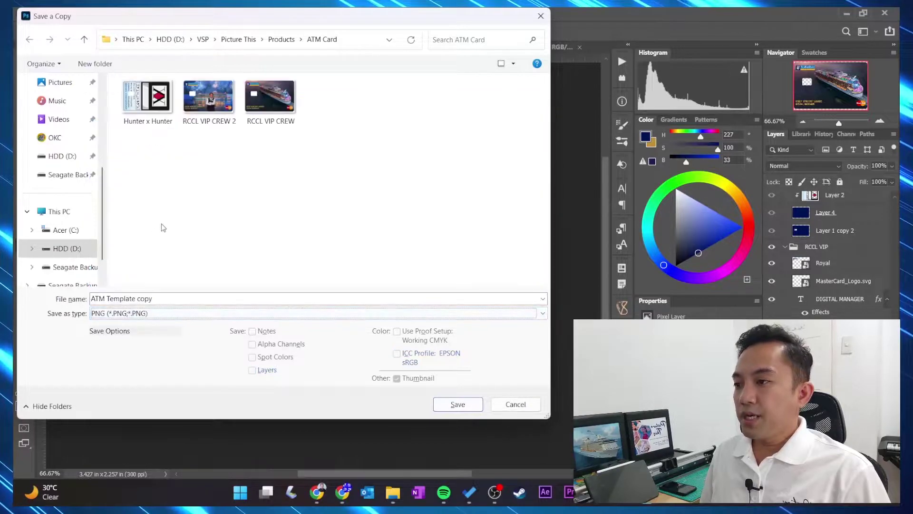
left_click(269, 116)
left_click(516, 403)
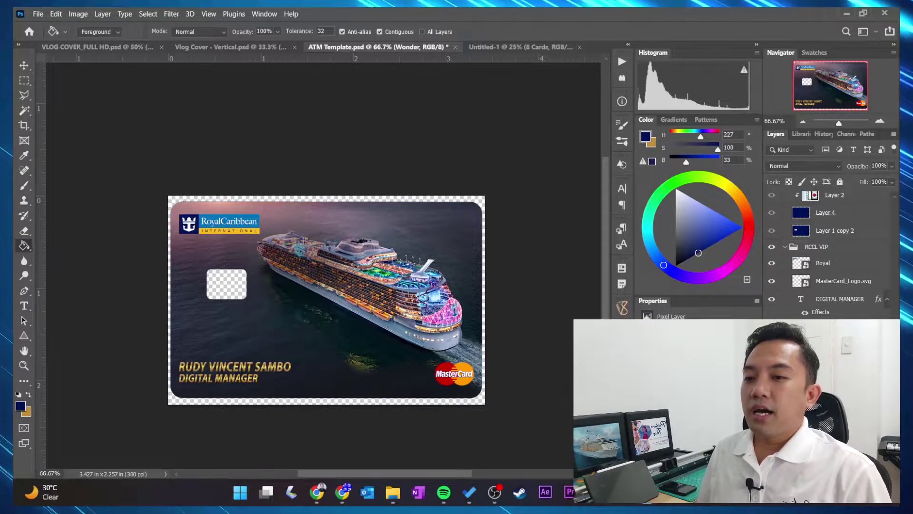
Step: Collapse and hide the RCCL VIP group, and show the Hunter x Hunter group with its card artwork
scroll(796, 299, "up", 2)
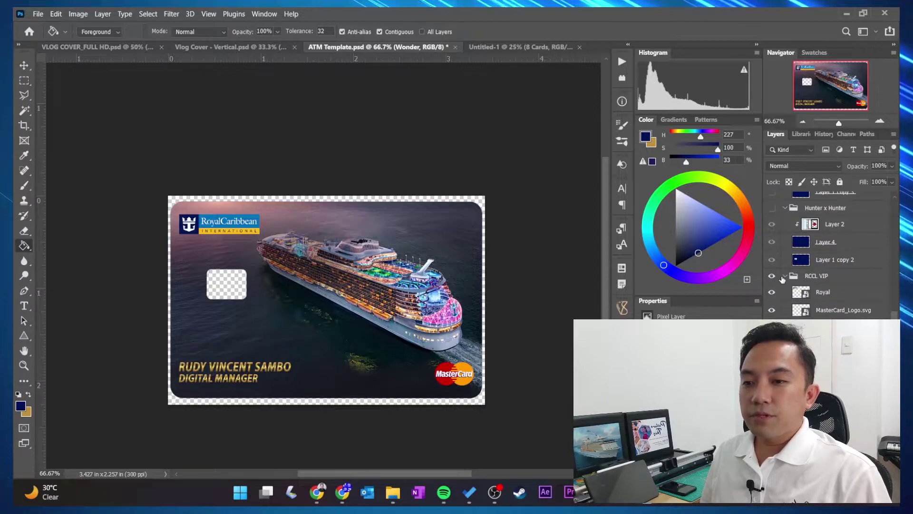
left_click(784, 277)
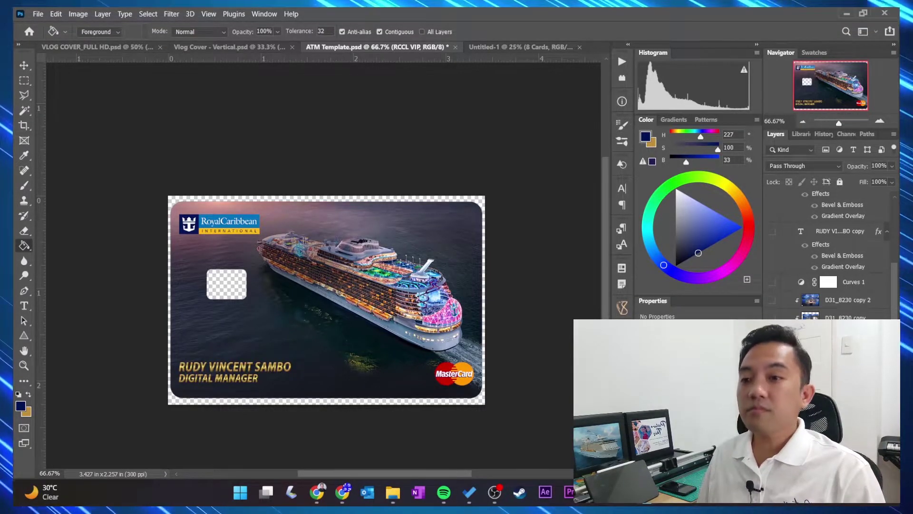
scroll(830, 252, "up", 3)
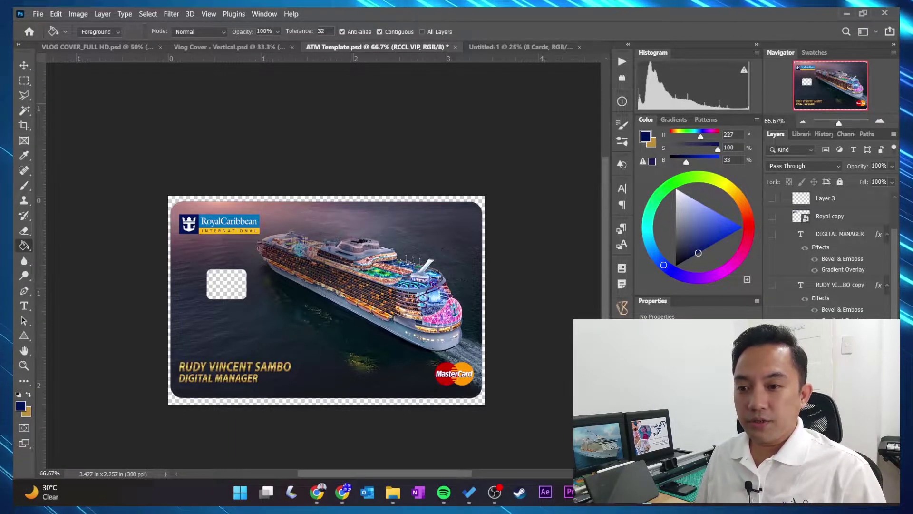
key("alt+shift+BackSpace")
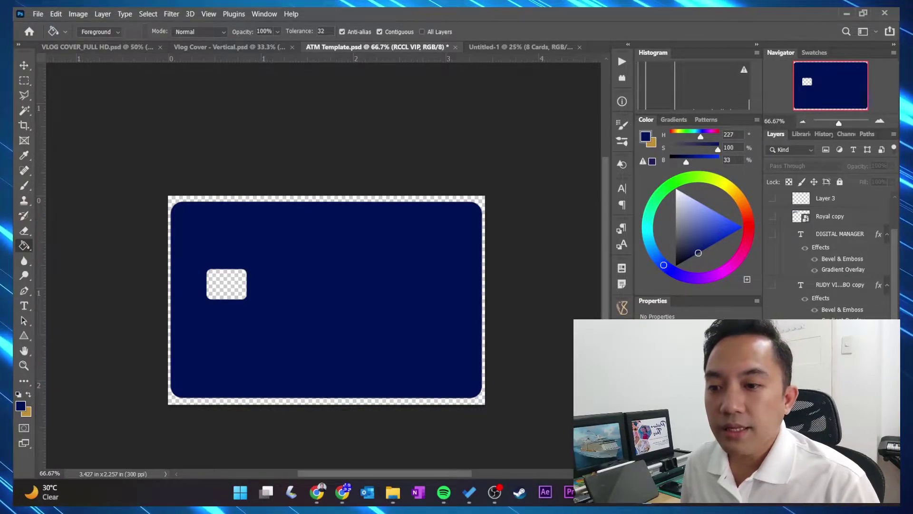
key("ctrl+z")
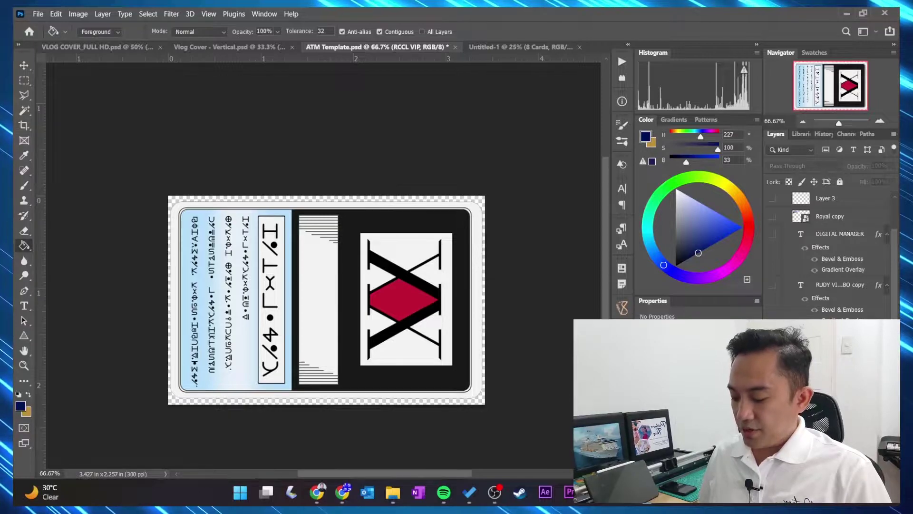
Step: Set up saving a copy of the artwork card as a PNG over Hunter x Hunter, and cancel without saving
key("ctrl+alt+s")
left_click(285, 313)
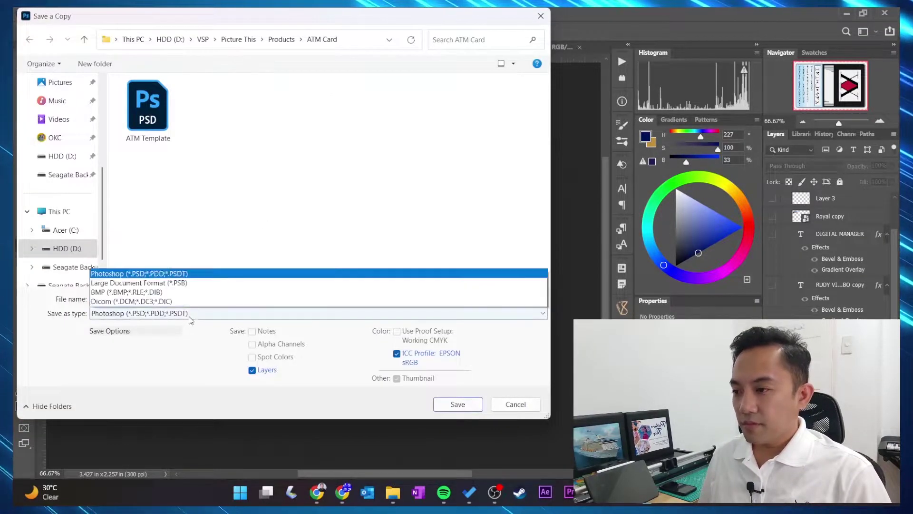
left_click(191, 262)
left_click(160, 106)
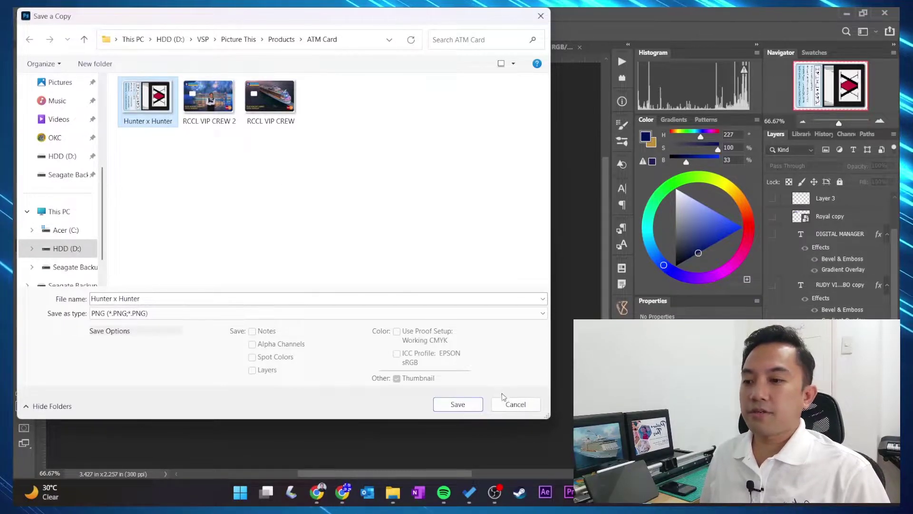
left_click(509, 404)
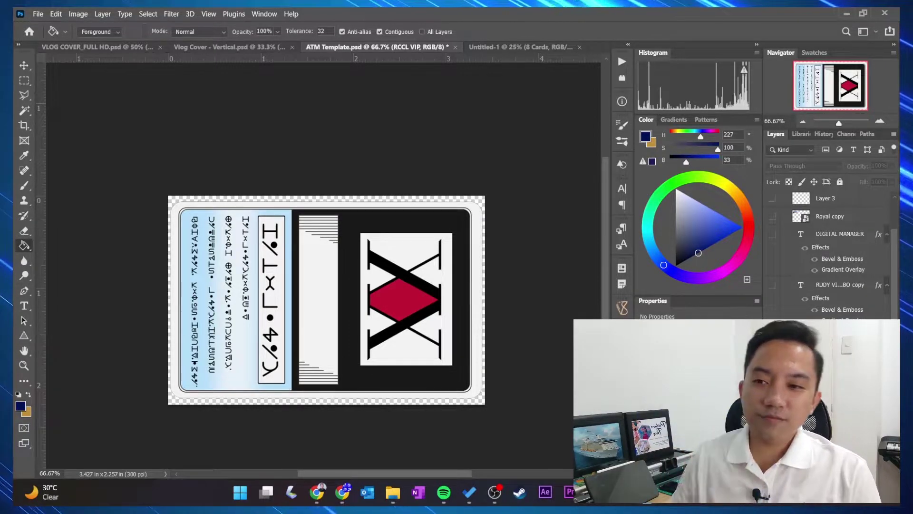
Step: Hide the Hunter x Hunter design and show the Cruise Photo group with its blue card base and fireworks ship photo
key("alt+BackSpace")
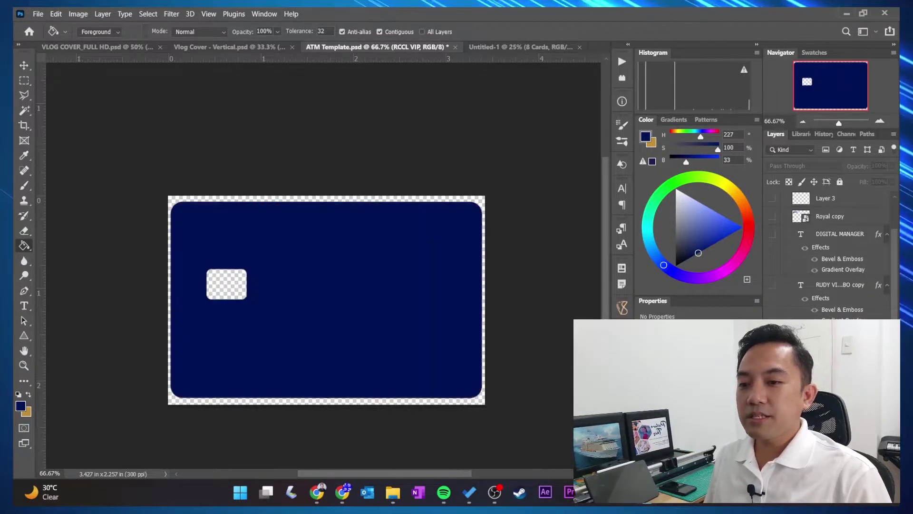
key("ctrl+z")
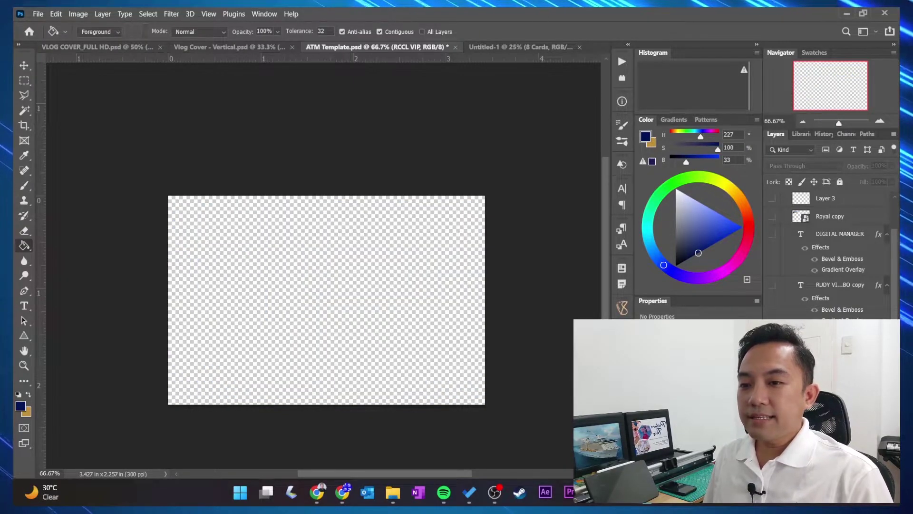
scroll(830, 252, "up", 2)
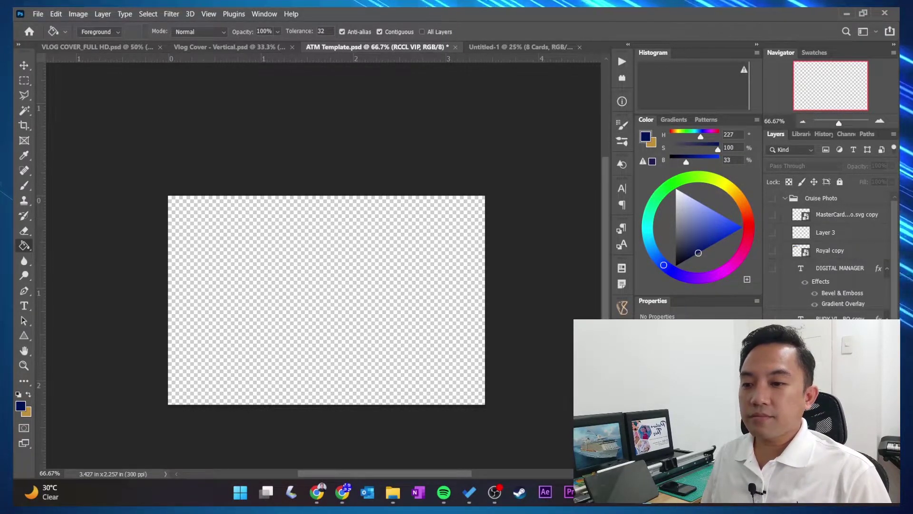
left_click(772, 198)
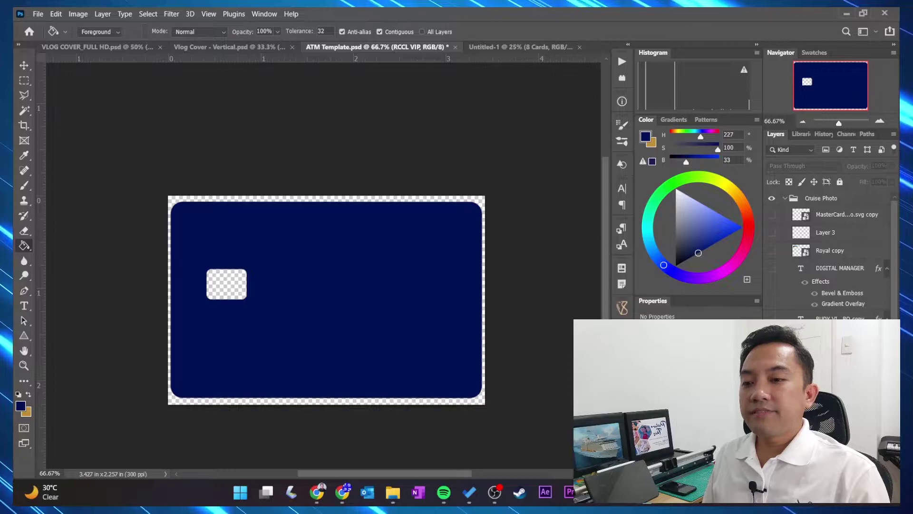
key("ctrl+z")
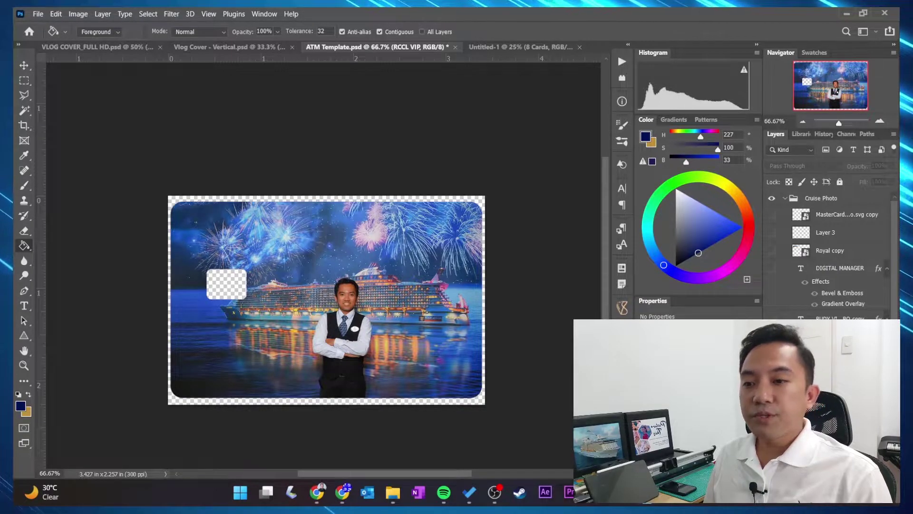
Step: Show the Cruise Photo group's cardholder name, DIGITAL MANAGER text, Royal copy logo and MasterCard logo copy layers
left_click(772, 318)
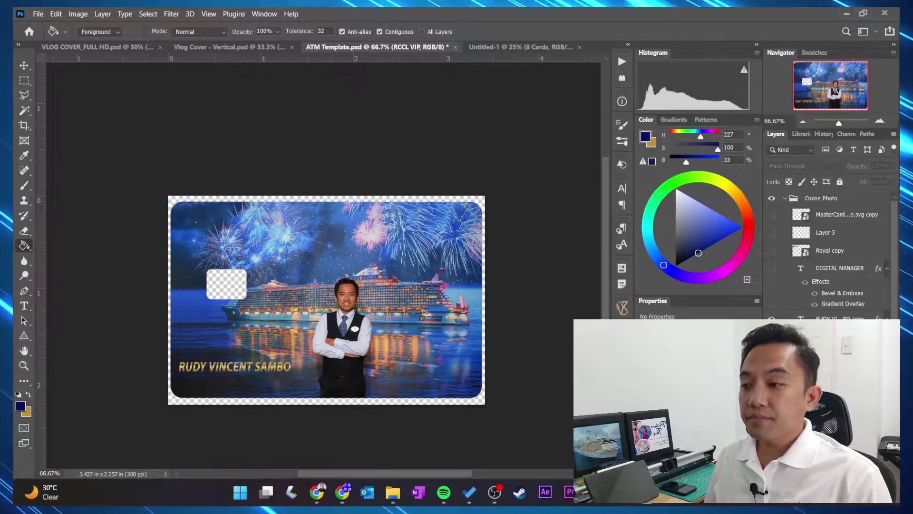
left_click(772, 269)
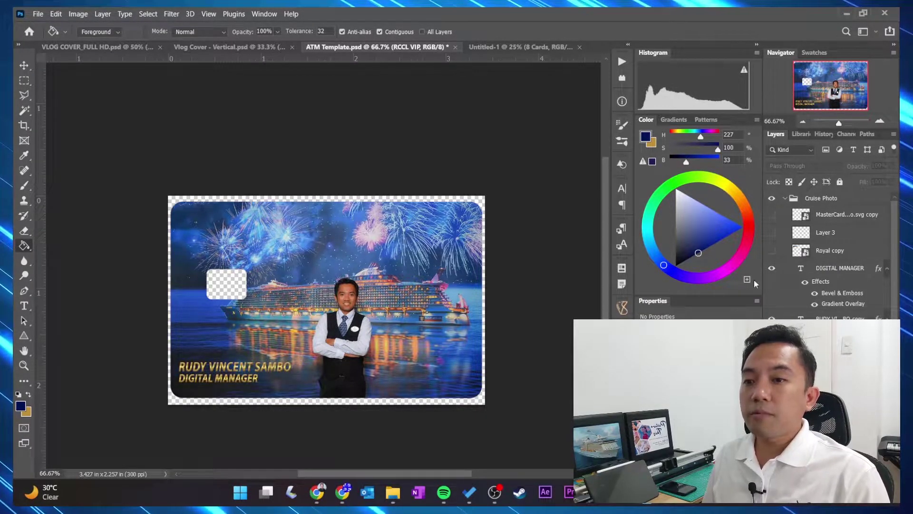
left_click(772, 251)
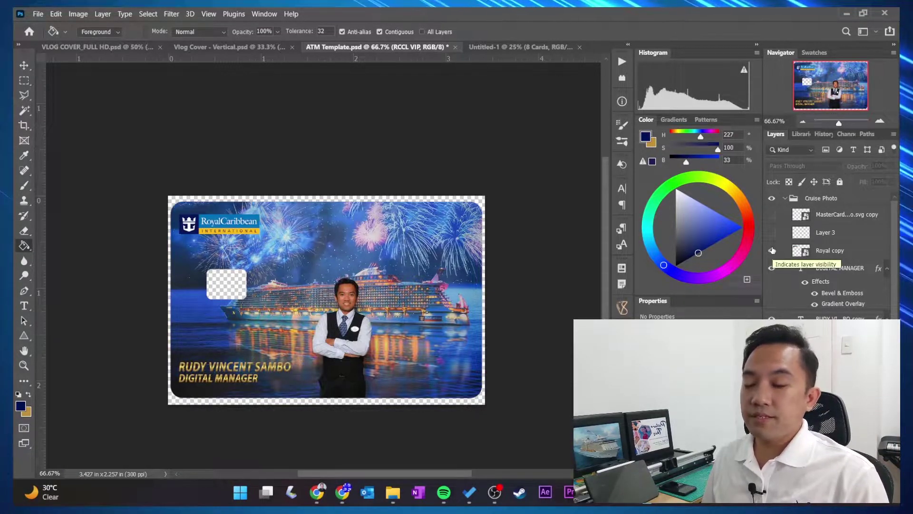
left_click(778, 218)
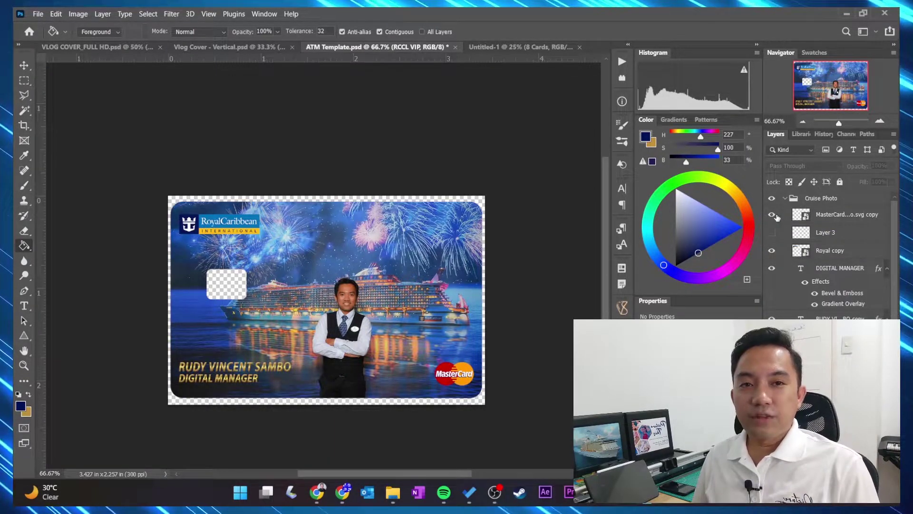
Step: Set up saving a copy of the fireworks card as a PNG over RCCL VIP CREW 2, and cancel without saving
key("ctrl+alt+s")
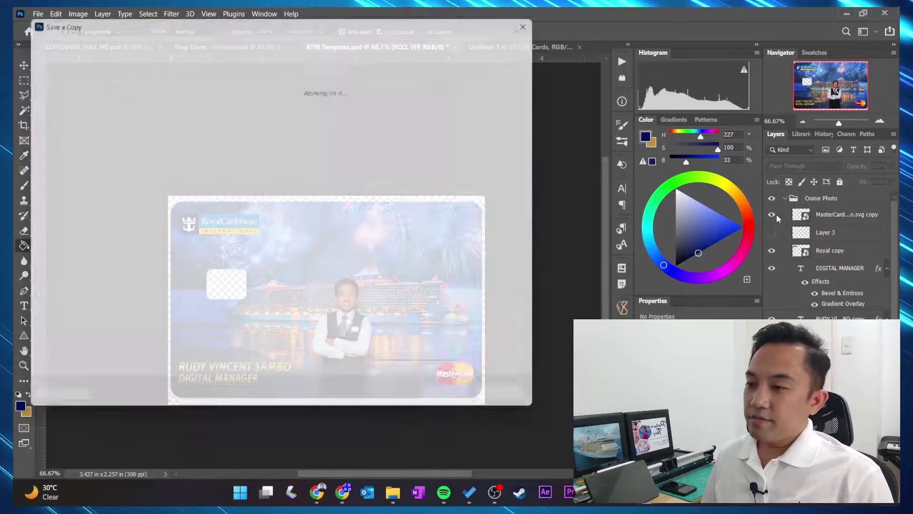
left_click(320, 314)
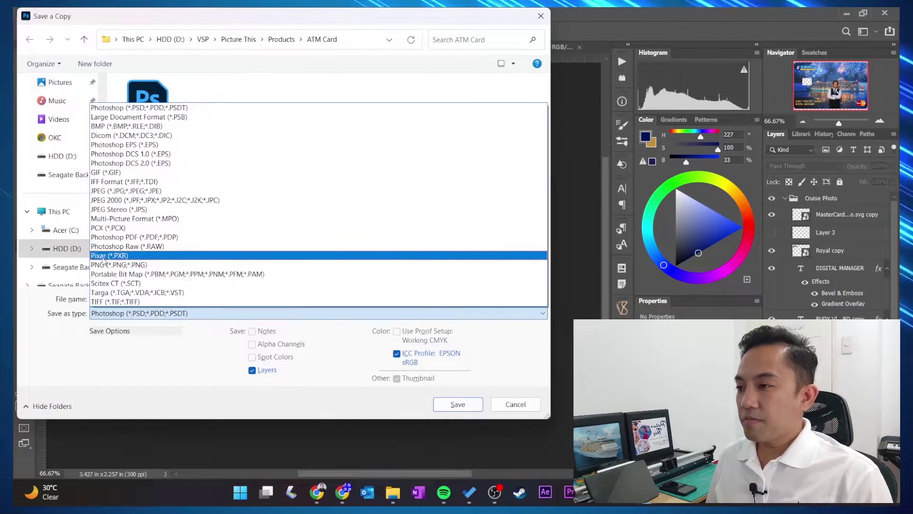
left_click(123, 254)
left_click(211, 108)
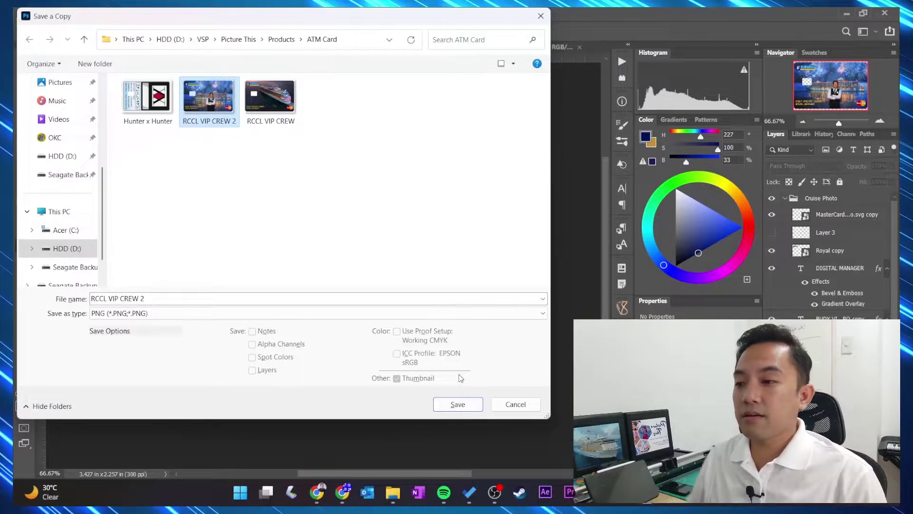
left_click(515, 404)
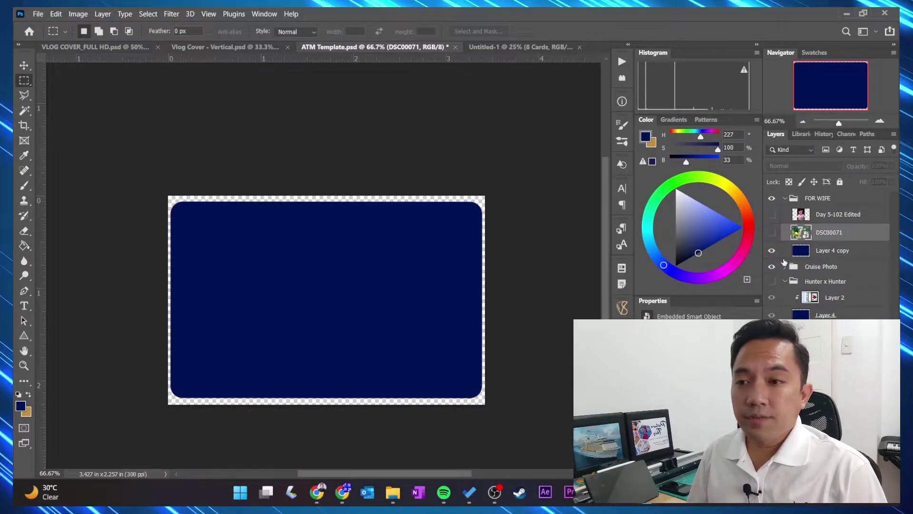
Step: Toggle the DSC00071 photo layer in the FOR WIFE group to compare it with the blank blue card, leaving it shown
left_click(772, 233)
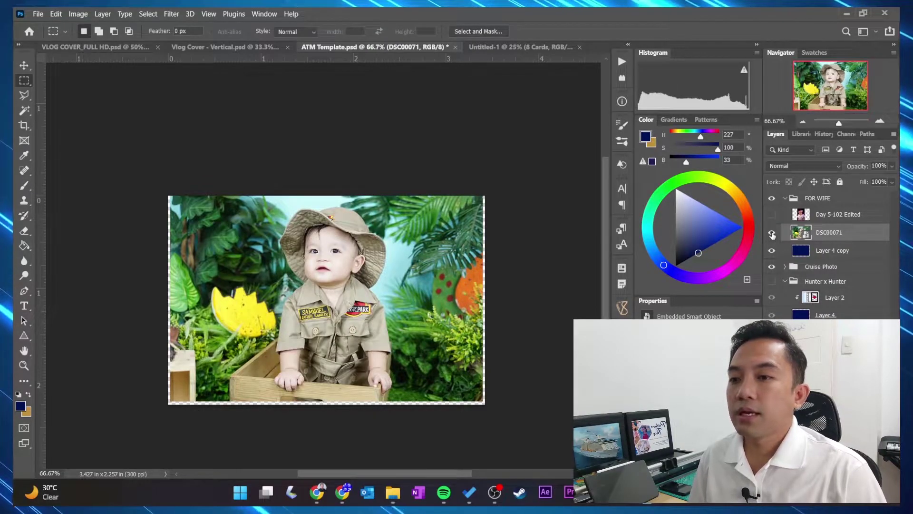
left_click(772, 233)
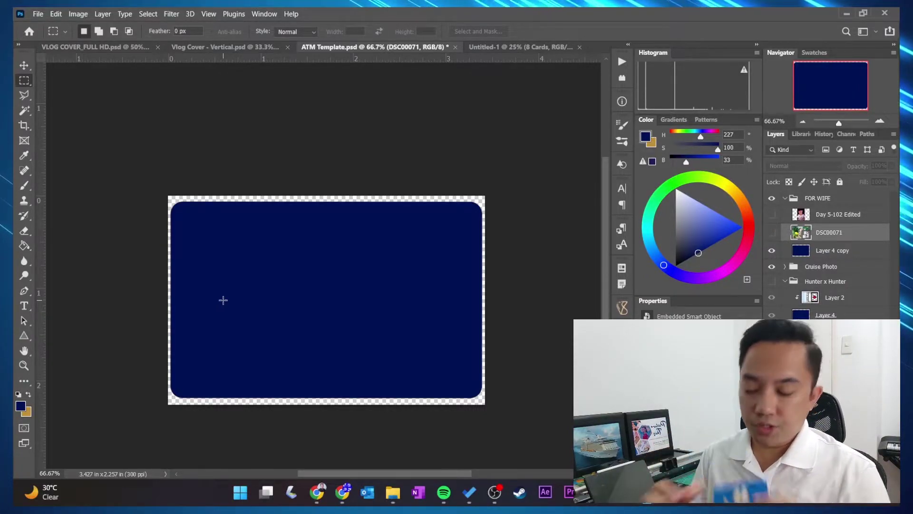
left_click(771, 233)
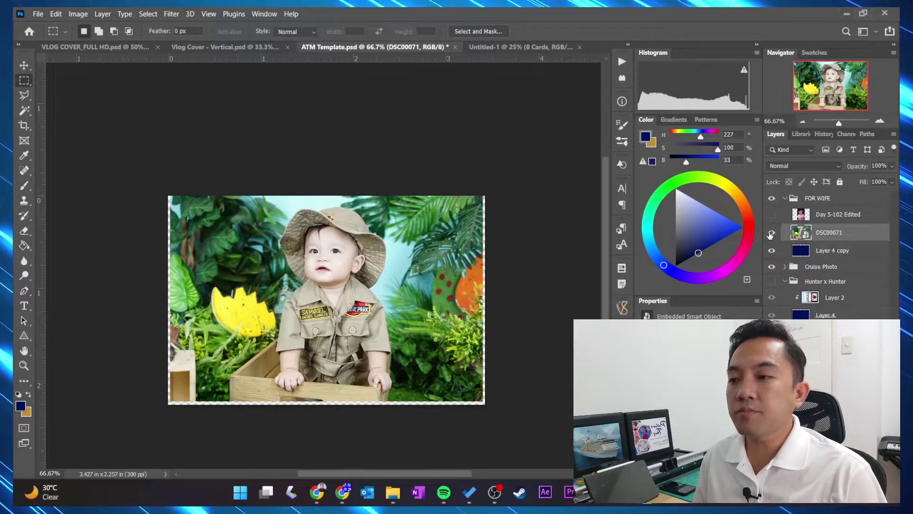
Step: Clip the DSC00071 photo to the blue card base and save a PNG copy named My Son at large file size
right_click(836, 234)
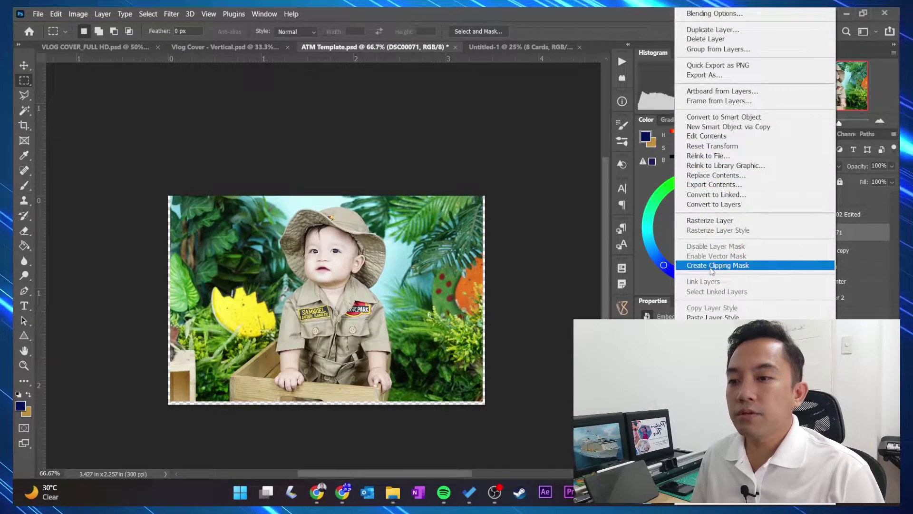
left_click(712, 268)
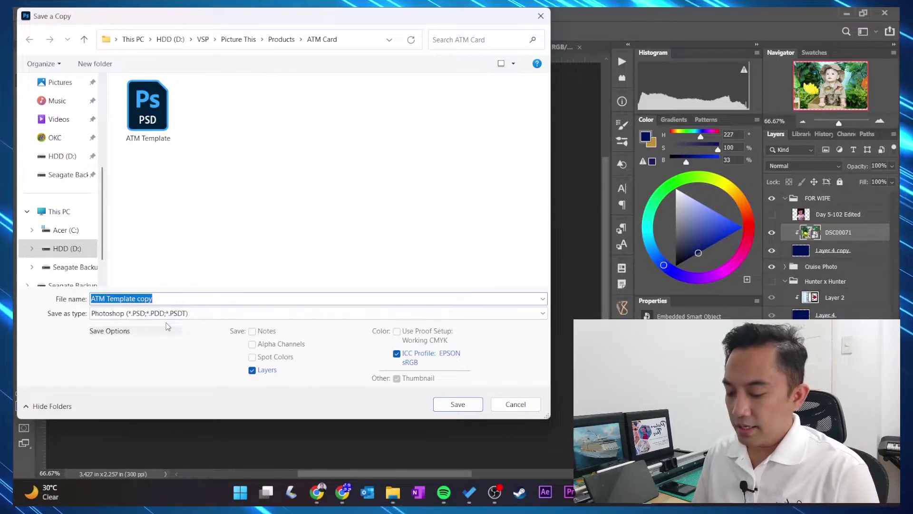
scroll(167, 314, "down", 9)
left_click(123, 313)
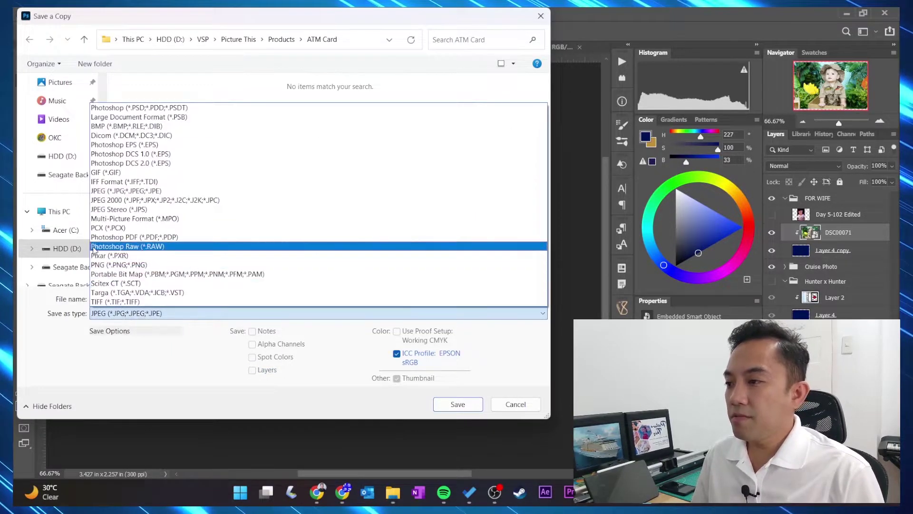
left_click(95, 265)
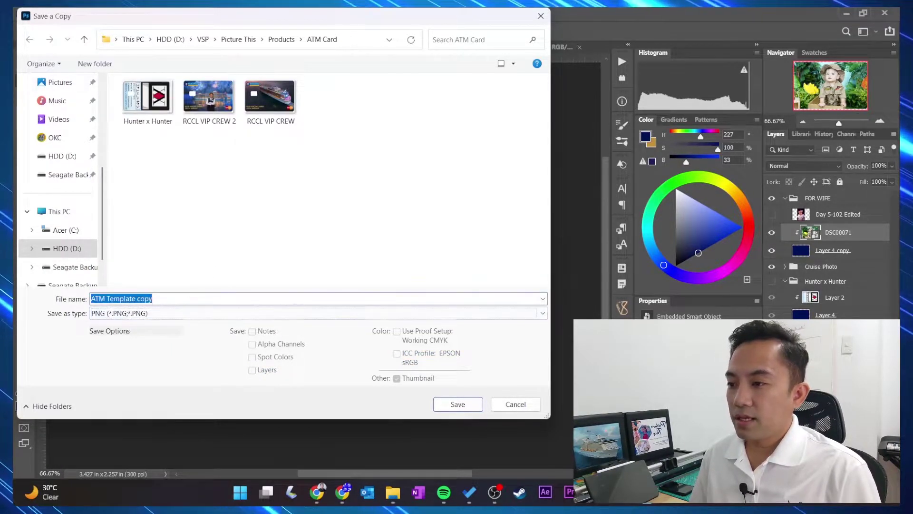
type("S")
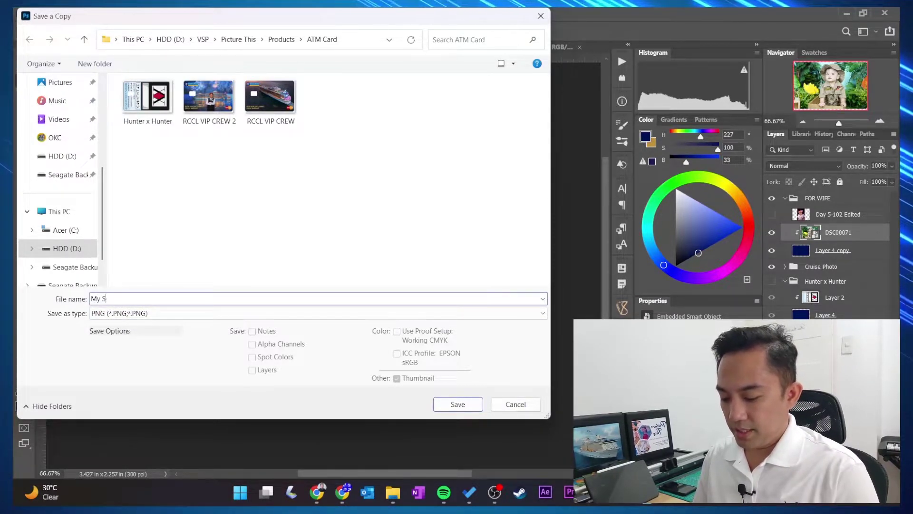
key("Return")
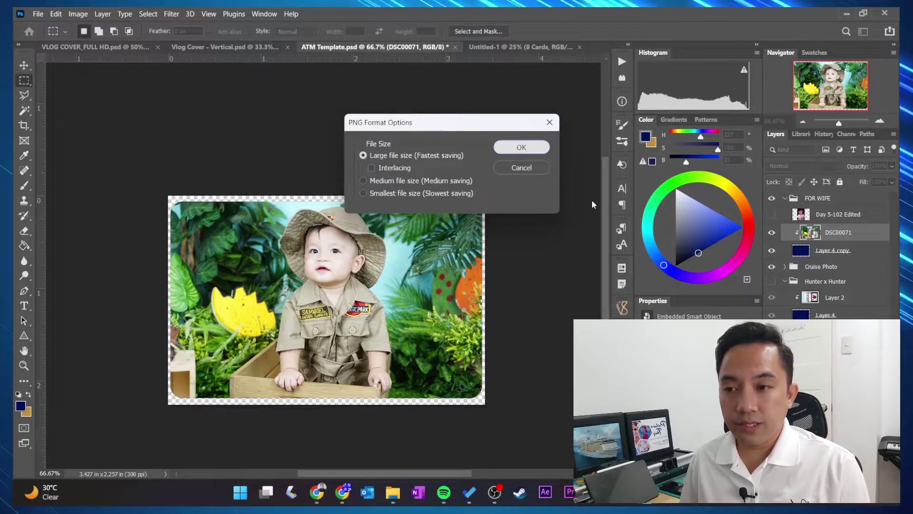
key("Return")
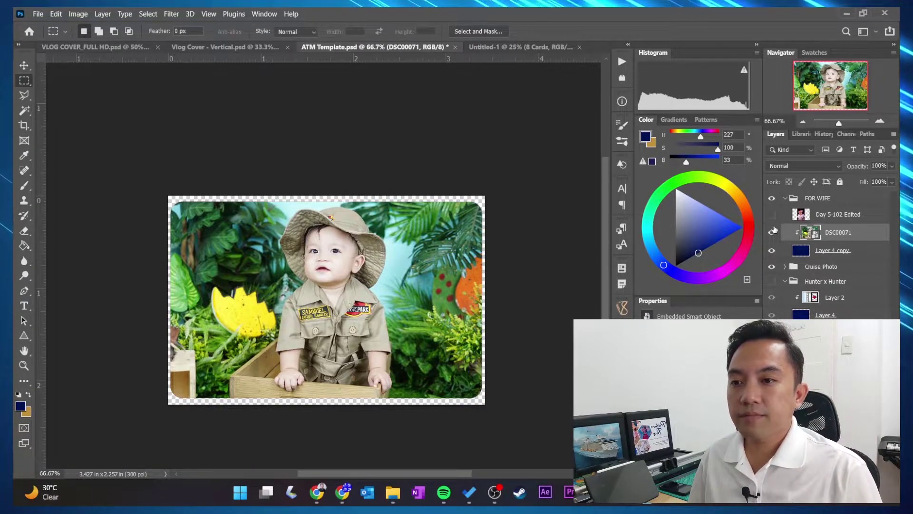
Step: Hide the DSC00071 photo and show the Day 5-102 Edited photo in the FOR WIFE group
left_click(772, 233)
left_click(772, 215)
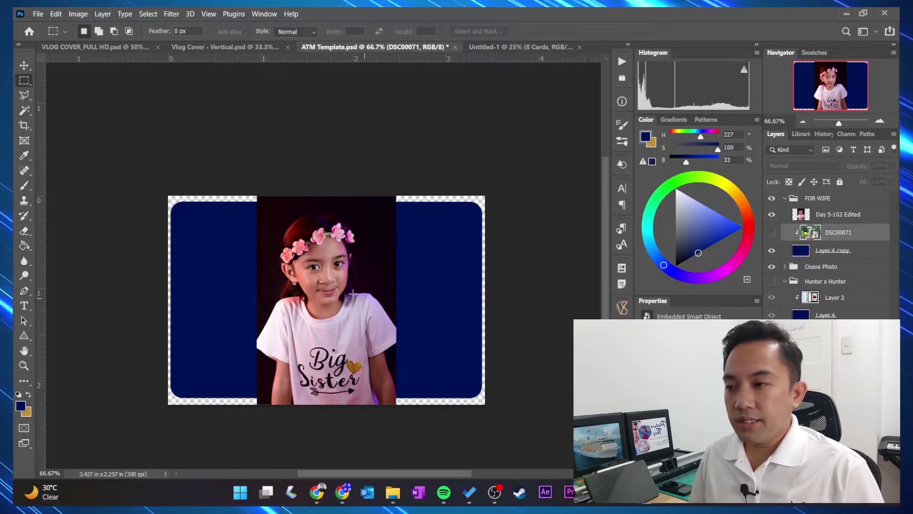
Step: Try clipping the Day 5-102 Edited photo to the blue card base, and release the clipping mask again
left_click(846, 214)
right_click(845, 216)
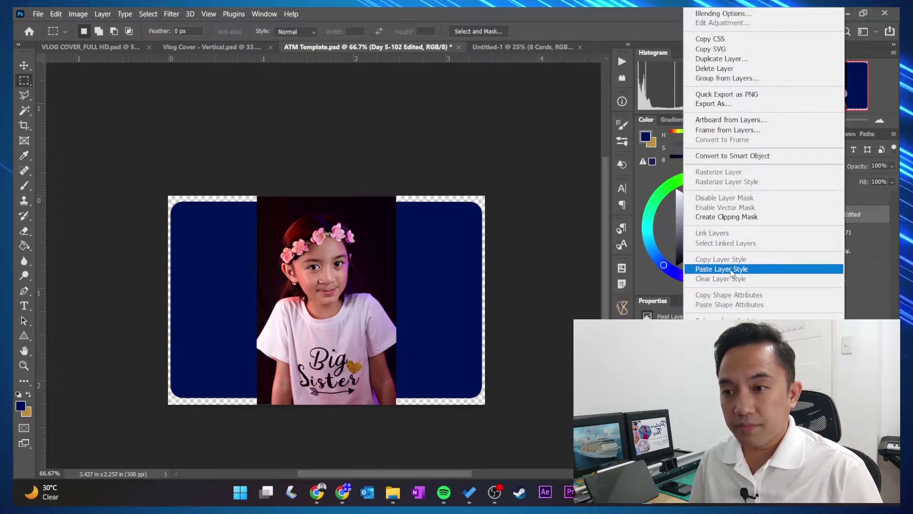
left_click(735, 217)
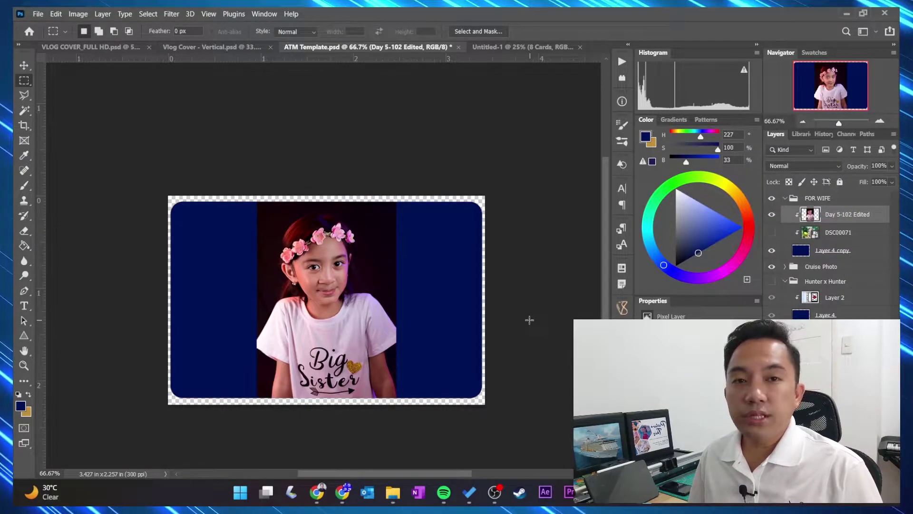
left_click(774, 214)
right_click(842, 215)
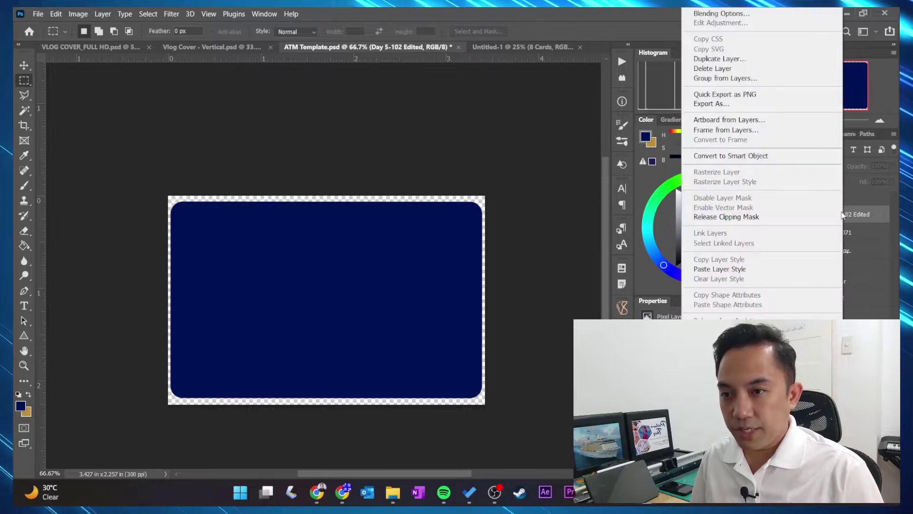
left_click(723, 219)
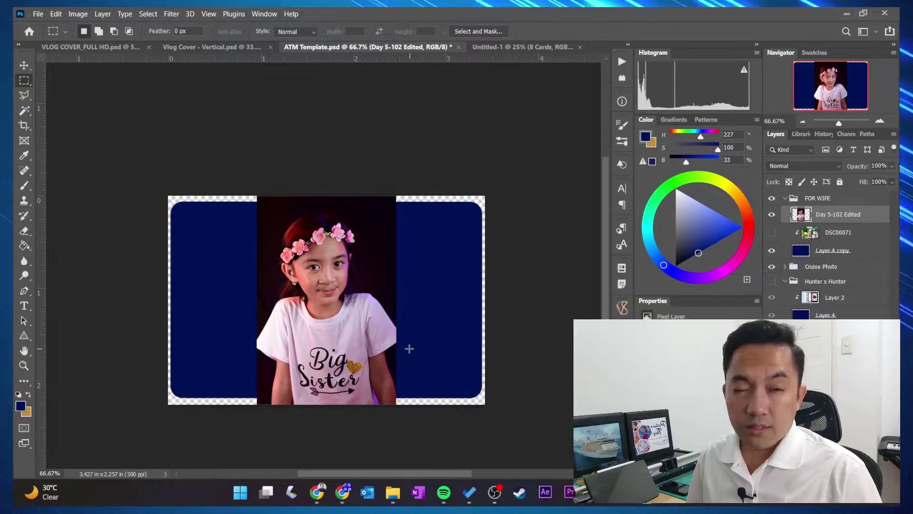
Step: Extend the girl's cut-off sleeves by filling small rectangular selections at the photo's right and left edges
left_click_drag(391, 317, 412, 350)
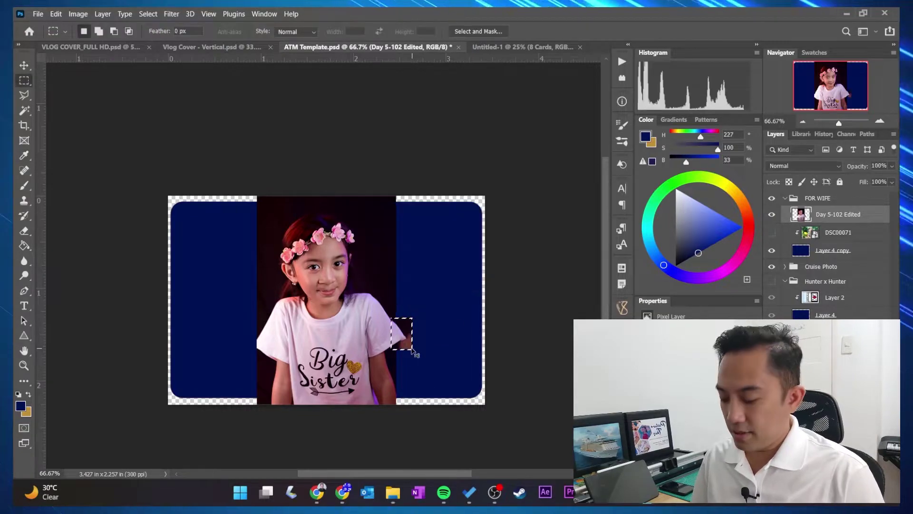
left_click_drag(246, 335, 265, 356)
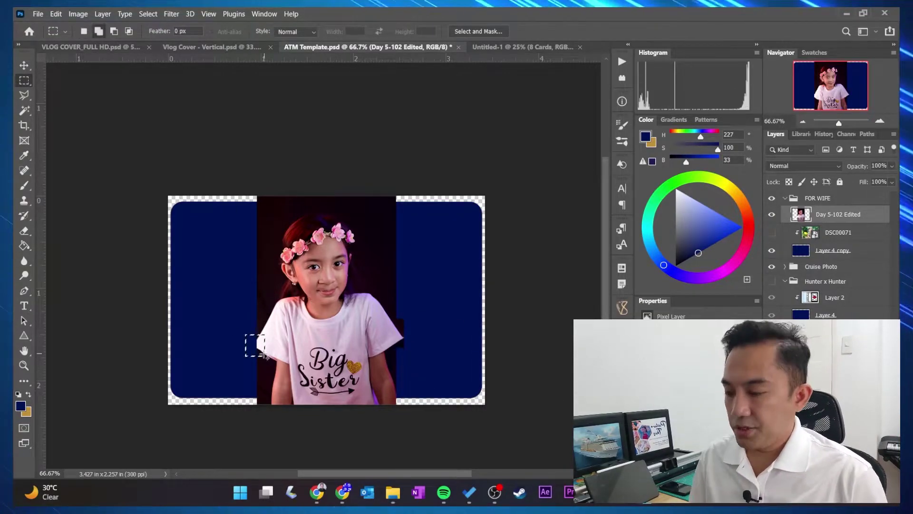
Step: Sample the photo's dark background colour and fill the blue area to the right of the girl with it
key("i")
left_click(396, 251)
key("m")
left_click_drag(392, 195, 494, 321)
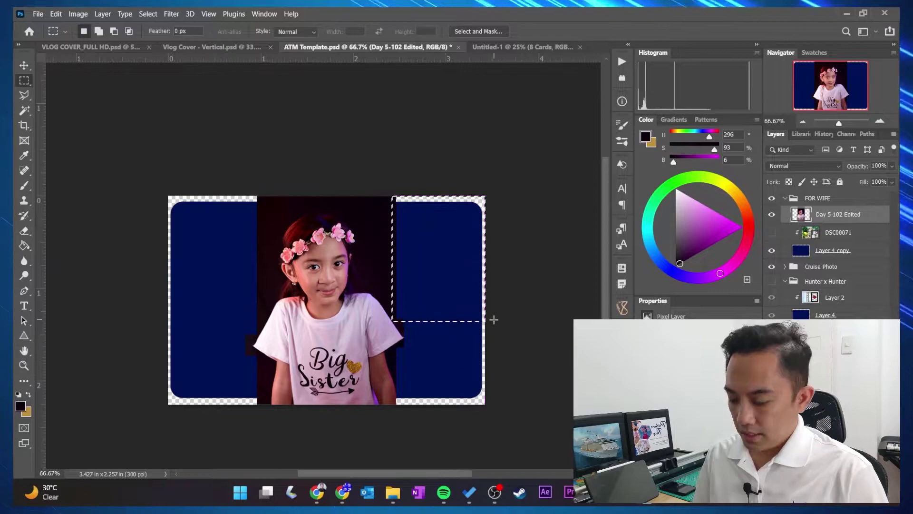
key("alt+BackSpace")
mouse_move(404, 320)
left_mouse_down()
mouse_move(447, 382)
mouse_move(493, 404)
left_mouse_up()
key("alt+BackSpace")
left_click_drag(395, 347, 415, 381)
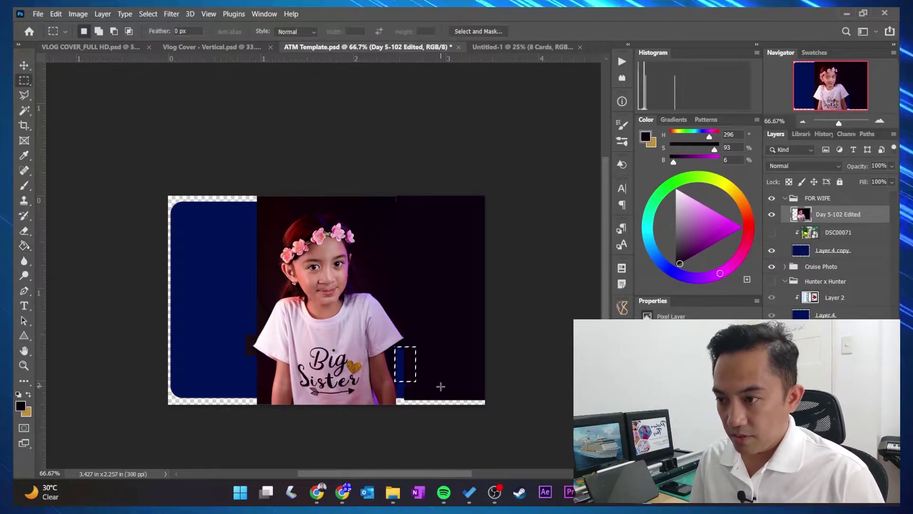
Step: Fill the blue area to the left of the girl with the photo's dark reddish background colour
mouse_move(168, 195)
left_mouse_down()
mouse_move(201, 361)
mouse_move(247, 405)
left_mouse_up()
key("alt+BackSpace")
key("g")
key("m")
left_click_drag(243, 194, 259, 337)
key("alt+BackSpace")
left_click_drag(259, 195, 259, 404)
key("alt+BackSpace")
key("g")
key("m")
key("alt+BackSpace")
key("g")
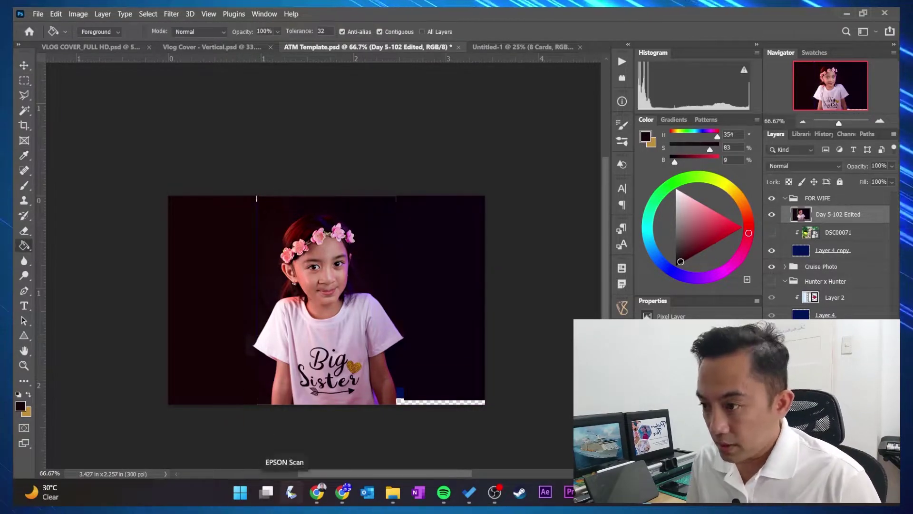
Step: Cover the light vertical seam above the girl at the original photo's left edge with the dark background colour
key("z")
left_click(254, 318)
scroll(274, 247, "up", 5)
key("g")
left_click(278, 153)
scroll(274, 381, "down", 3)
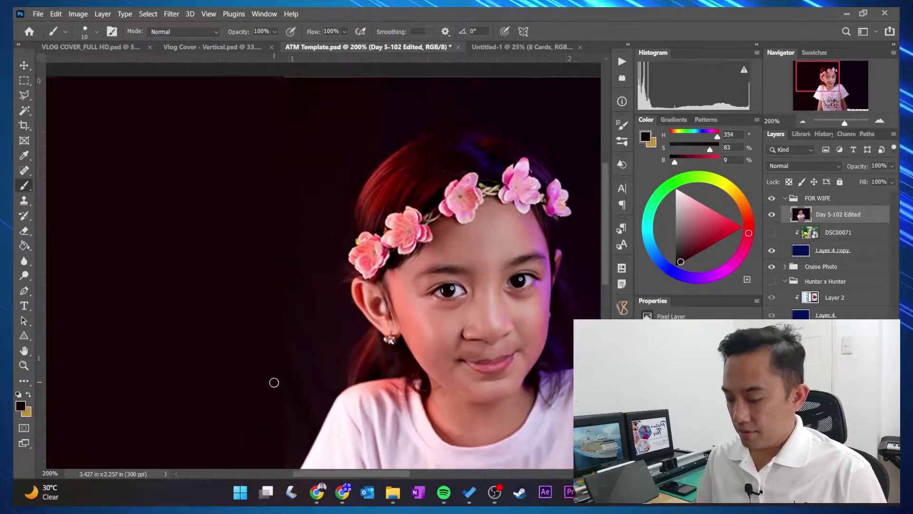
Step: Try to clone over the visible patch beside the girl's left-hand sleeve with the Clone Stamp
key("z")
left_click(217, 261, "alt")
key("s")
key("ctrl+plus")
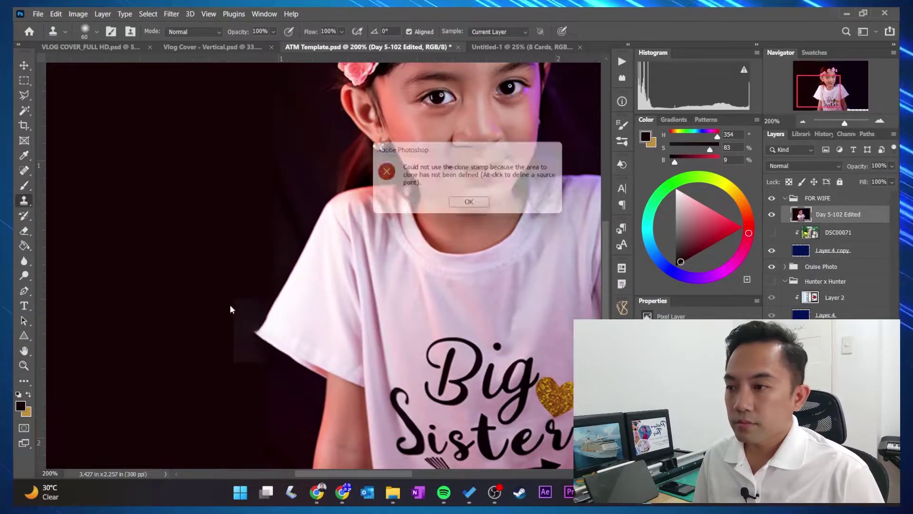
Step: Fill the remaining blue gap beside the girl's right-hand arm with the dark background colour and clear the selection
key("z")
left_click(195, 351, "alt")
left_click(436, 419)
left_click(436, 419)
key("m")
mouse_move(469, 382)
left_mouse_down()
mouse_move(432, 300)
mouse_move(428, 324)
left_mouse_up()
key("alt+BackSpace")
key("ctrl+d")
Step: Reduce the Clone Stamp brush to 20 and retouch the lower edge of the girl's right-hand arm
key("s")
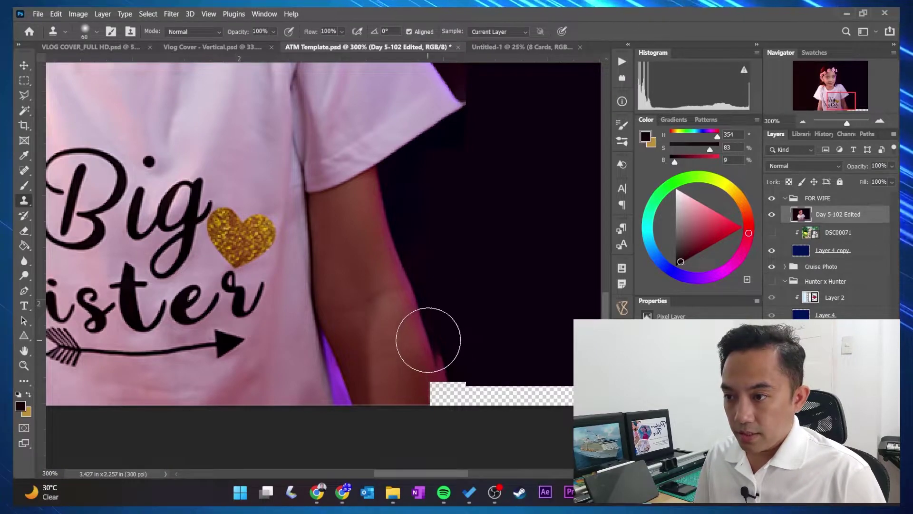
key("bracketleft")
key("bracketleft")
key("bracketleft")
key("bracketleft")
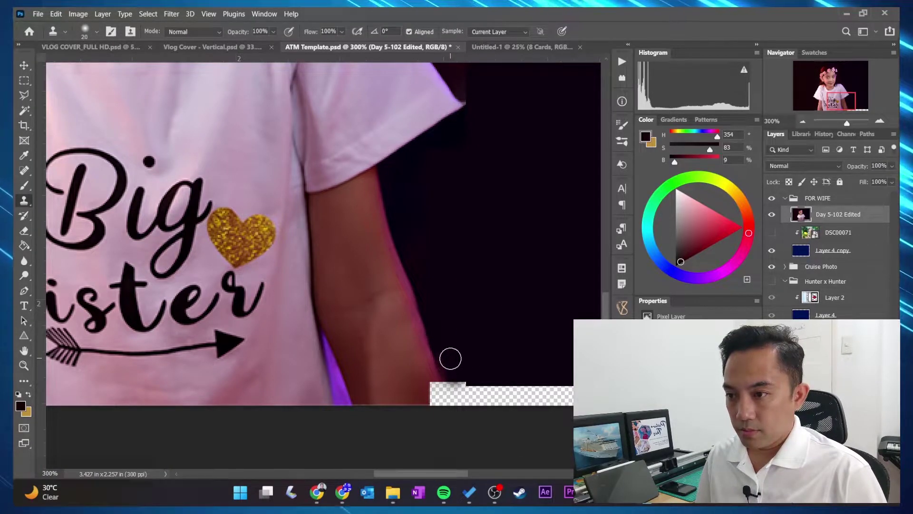
Step: Examine the extended dark background and retouched arm edge up close and across the whole card
key("z")
left_click(347, 248, "alt")
left_click(333, 247, "alt")
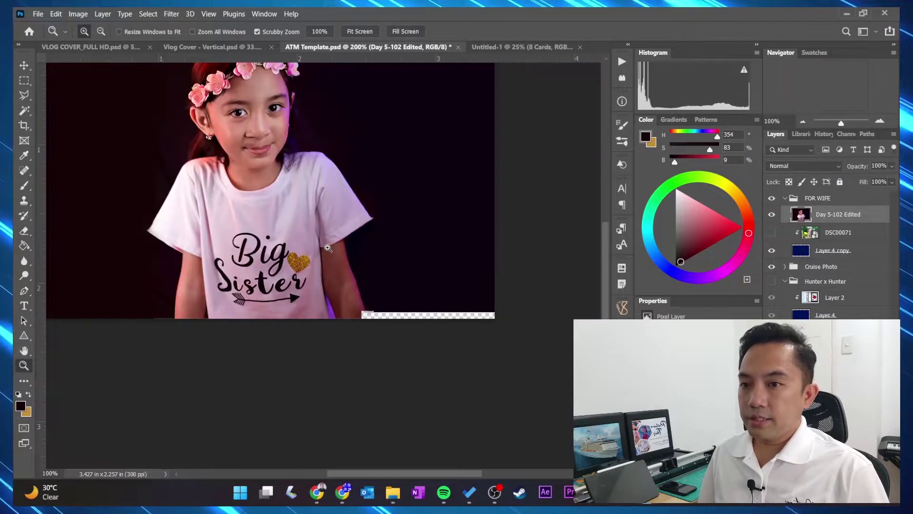
left_click(328, 247)
left_click(328, 248, "alt")
left_click(266, 200)
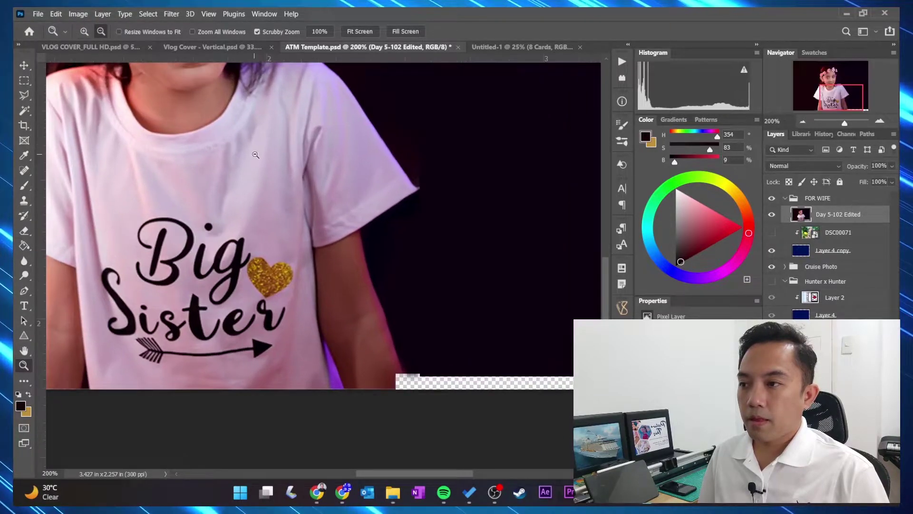
left_click(247, 167, "alt")
left_click(236, 150, "alt")
left_click_drag(236, 150, 291, 243)
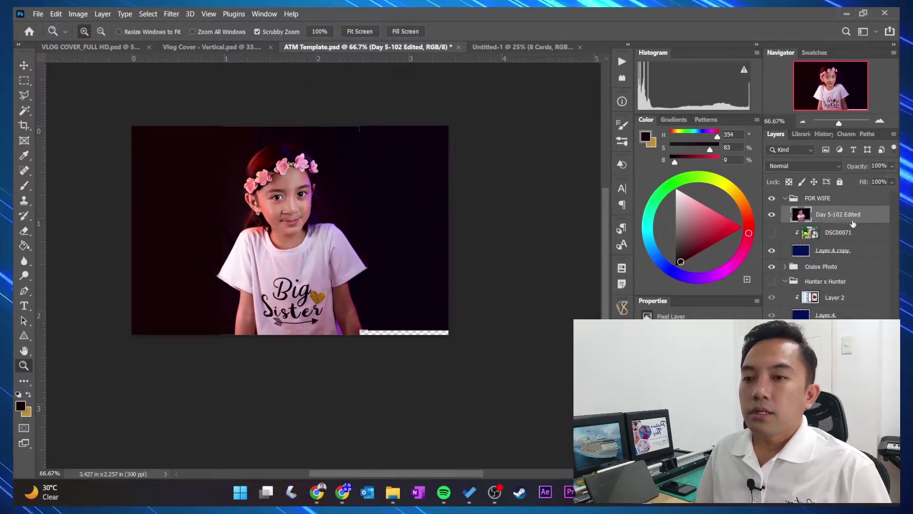
Step: Enlarge the Day 5-102 Edited photo upward to 103.55% and clip it to the blue card base
key("ctrl+t")
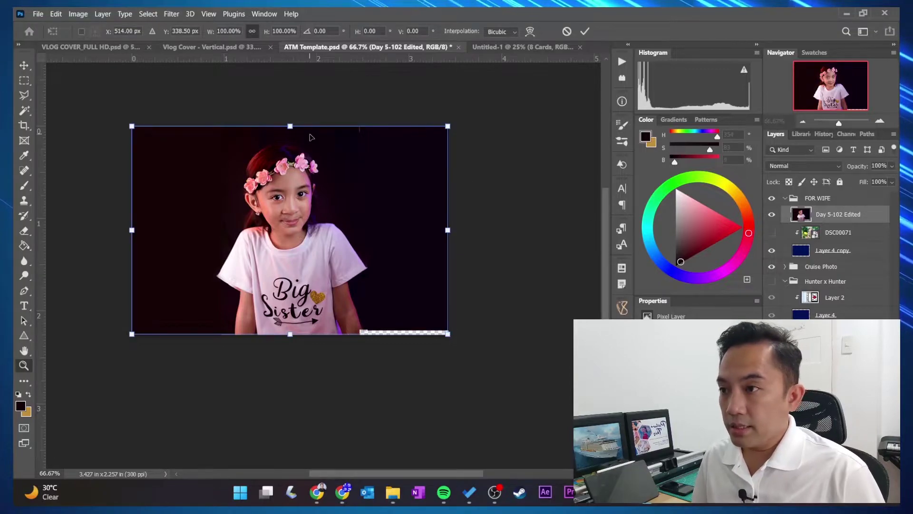
left_click_drag(289, 126, 289, 118)
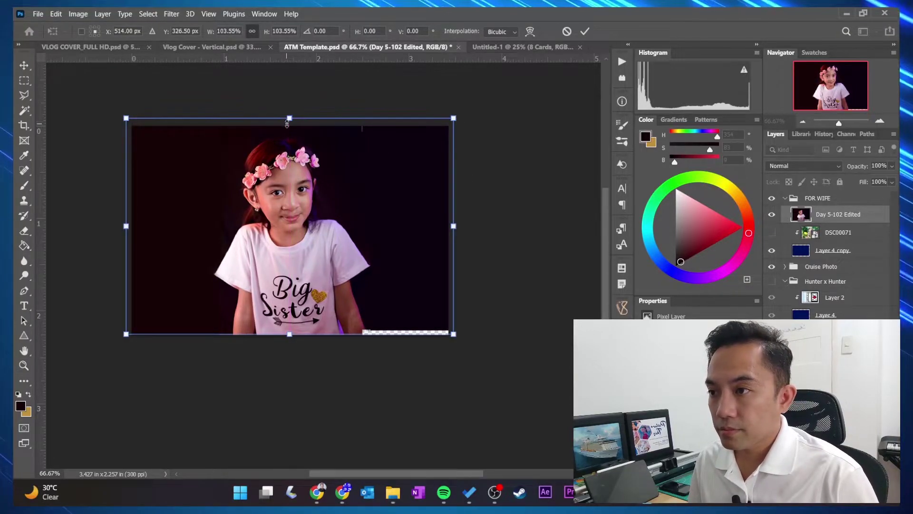
key("Return")
key("z")
right_click(859, 220)
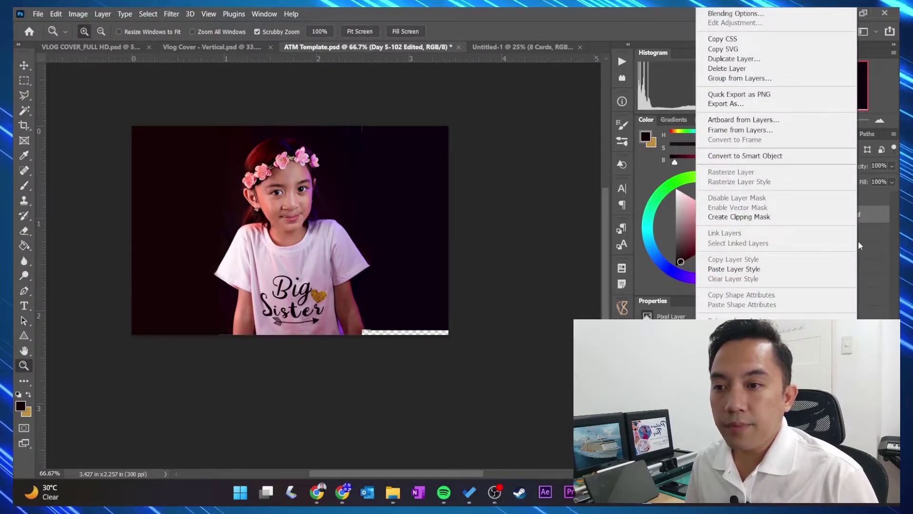
left_click(734, 218)
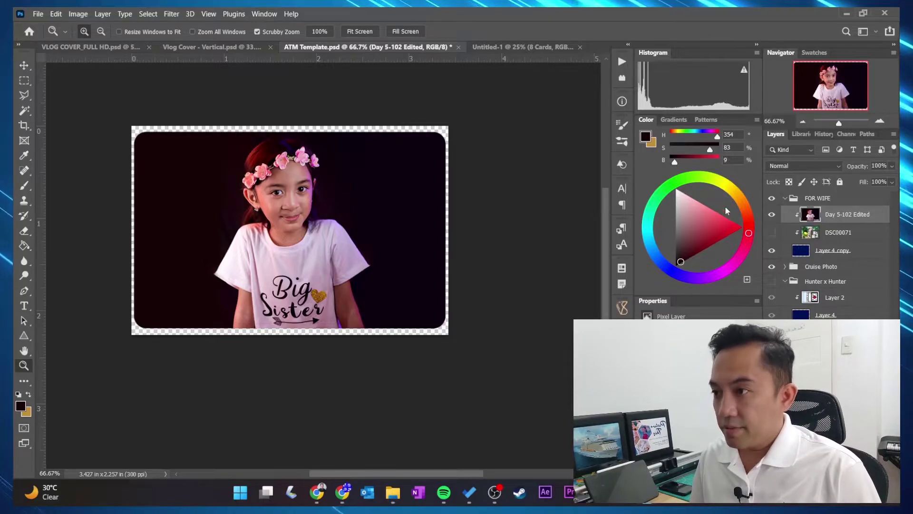
Step: Save a copy of the card as a PNG named Daughter at large file size
key("ctrl+alt+s")
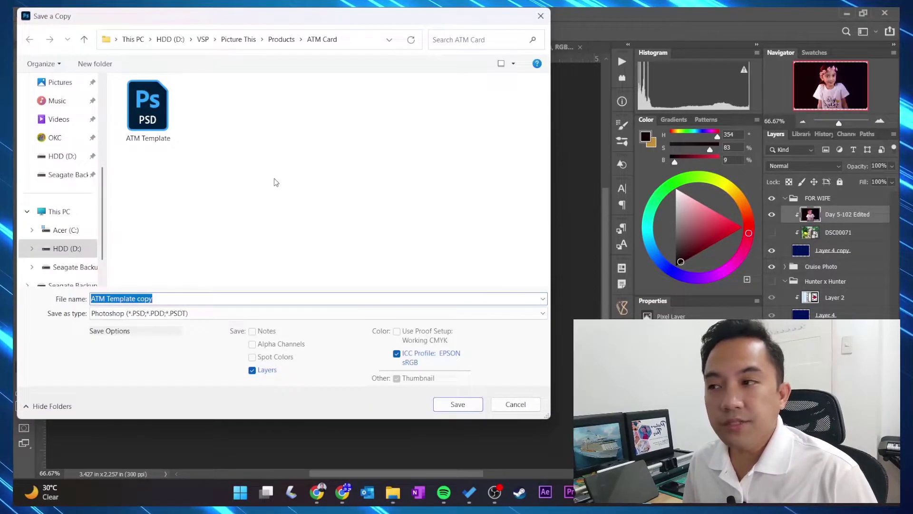
left_click(316, 313)
type("Daughter")
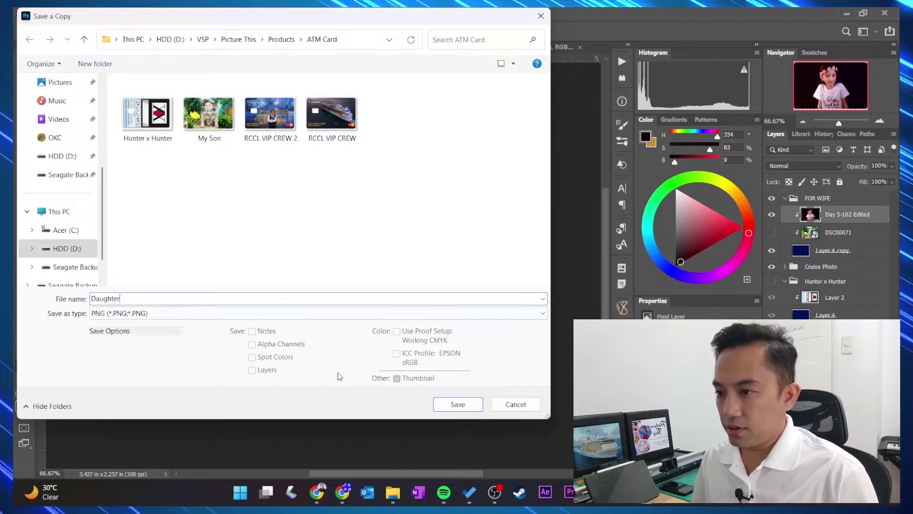
left_click(465, 407)
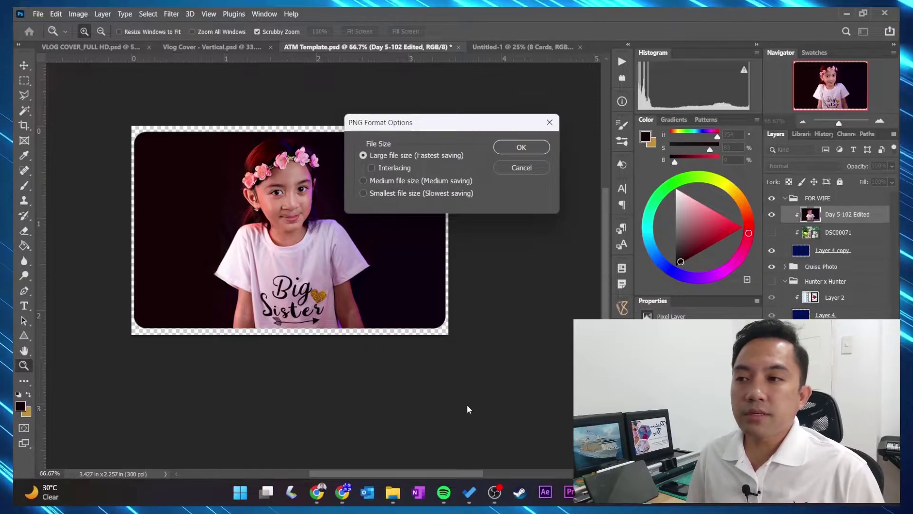
left_click(523, 148)
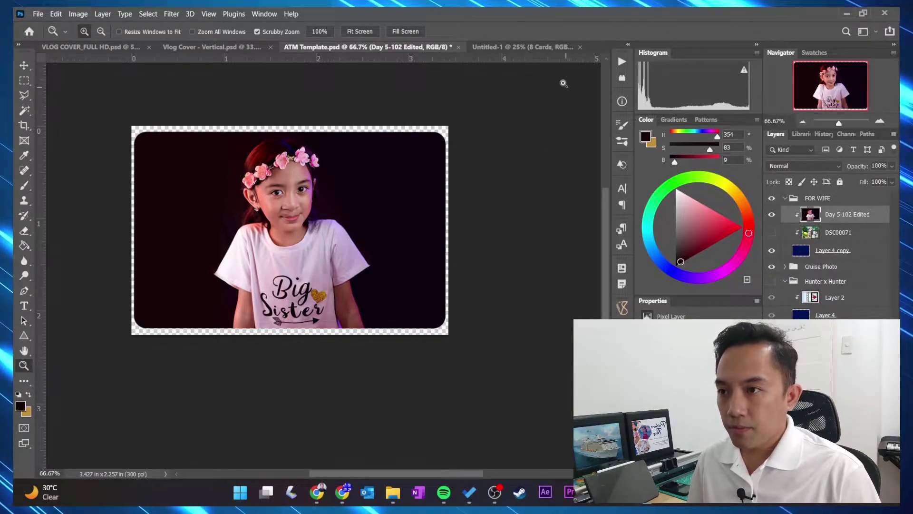
Step: Create a new A4 portrait document measuring 210 x 297 mm at 300 pixels per inch
key("ctrl+Tab")
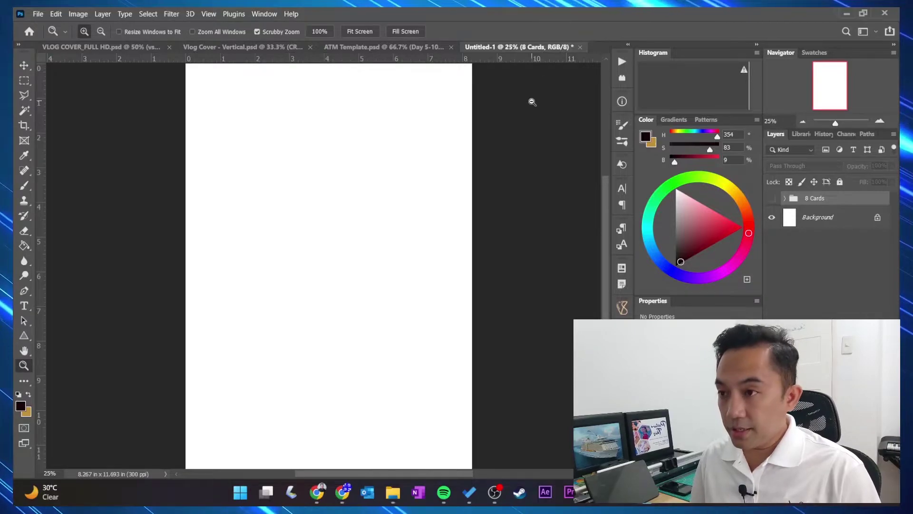
left_click(532, 101, "alt")
left_click_drag(401, 184, 347, 207)
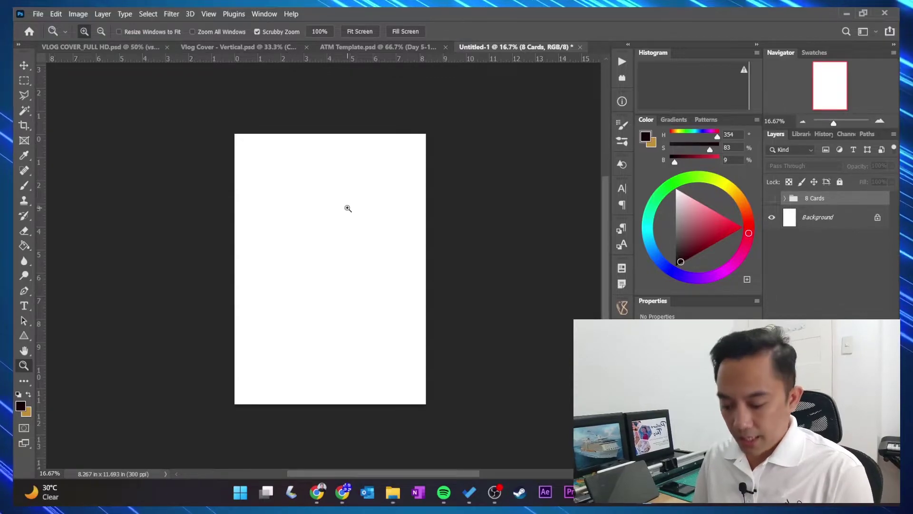
key("ctrl+n")
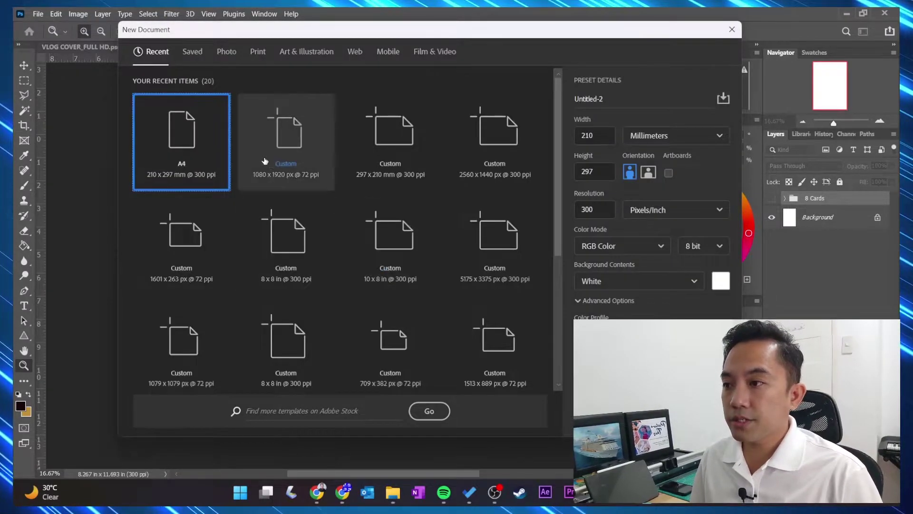
left_click(611, 209)
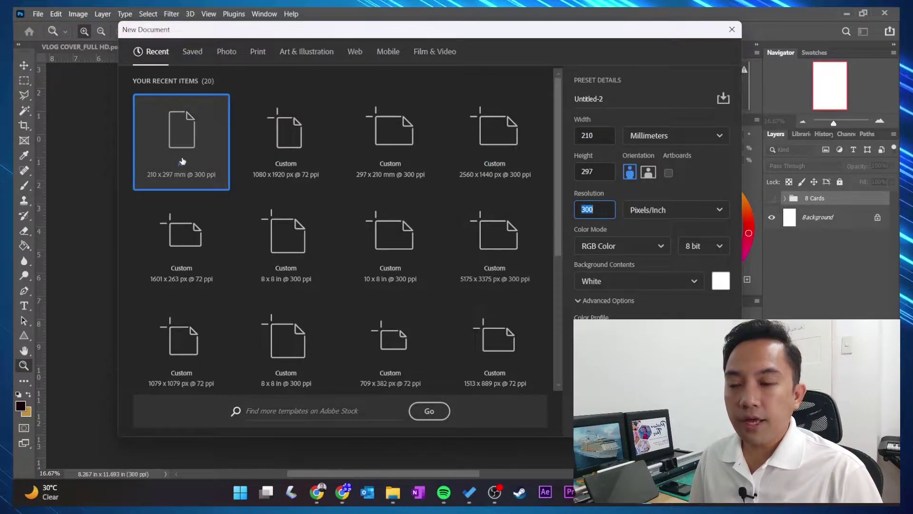
key("Return")
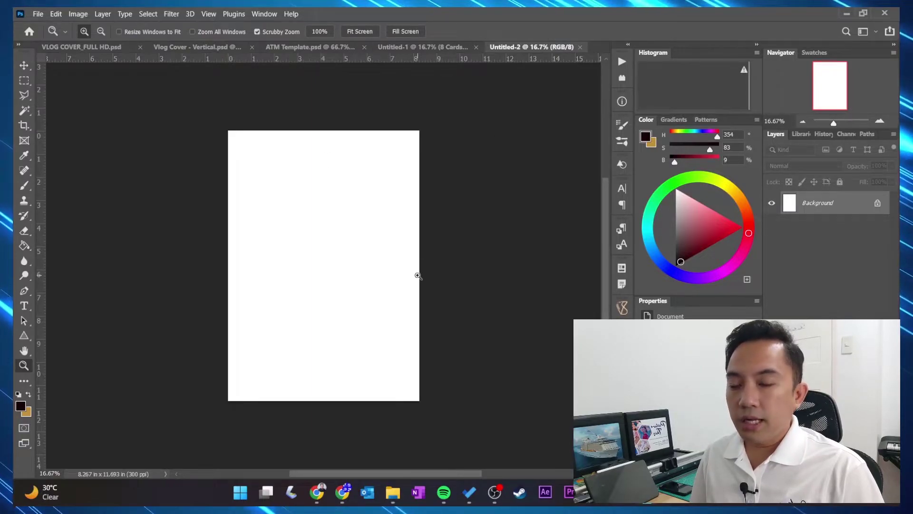
Step: Place the exported card skin PNGs on the blank A4 page, arranged as eight cards in two columns of four
mouse_move(399, 494)
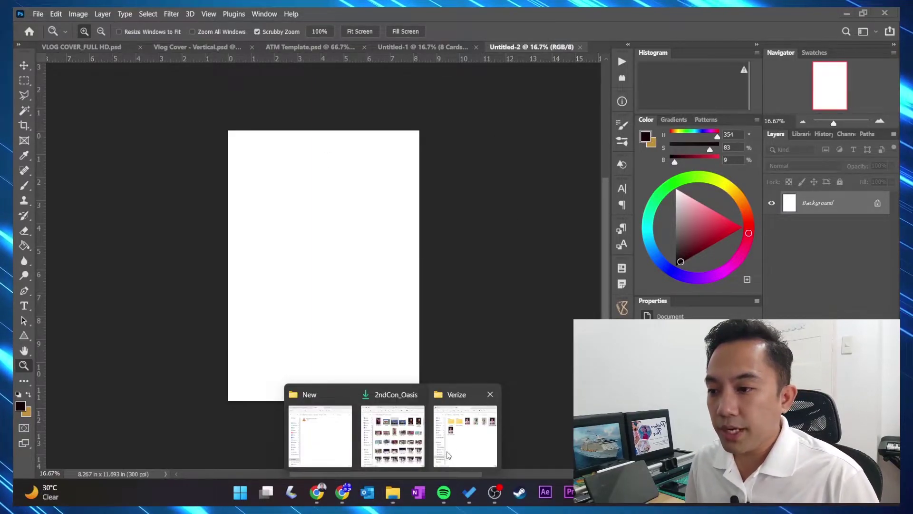
mouse_move(465, 450)
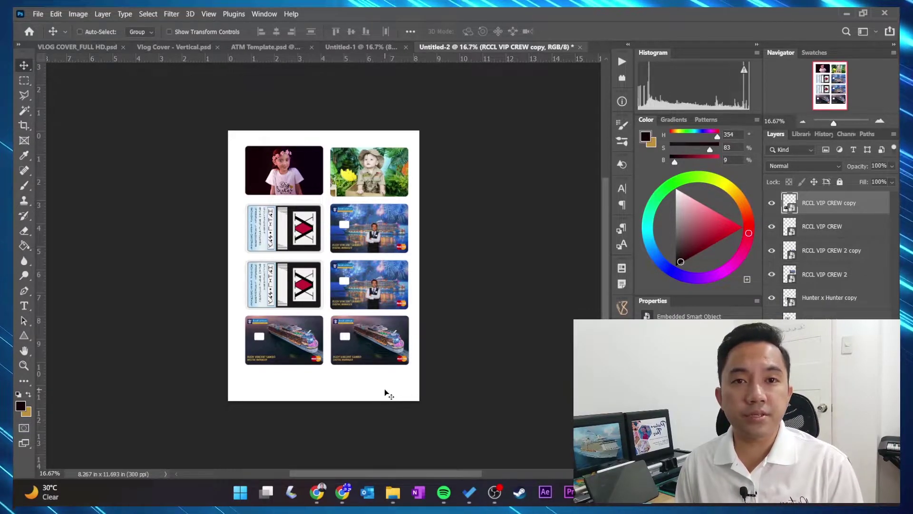
Step: Hide the white background and save the eight-card sheet as a PNG named ATM SKIN SAMPLE at large file size
key("z")
left_click(280, 345)
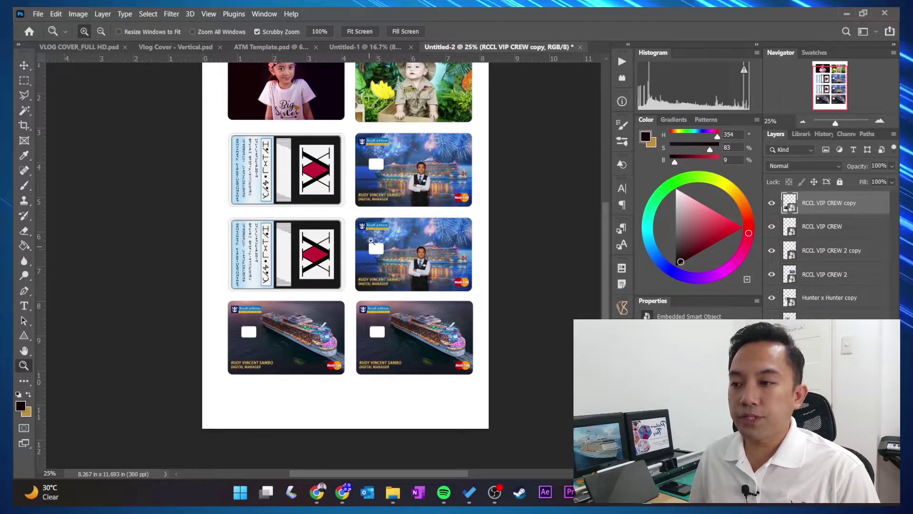
scroll(376, 324, "up", 2)
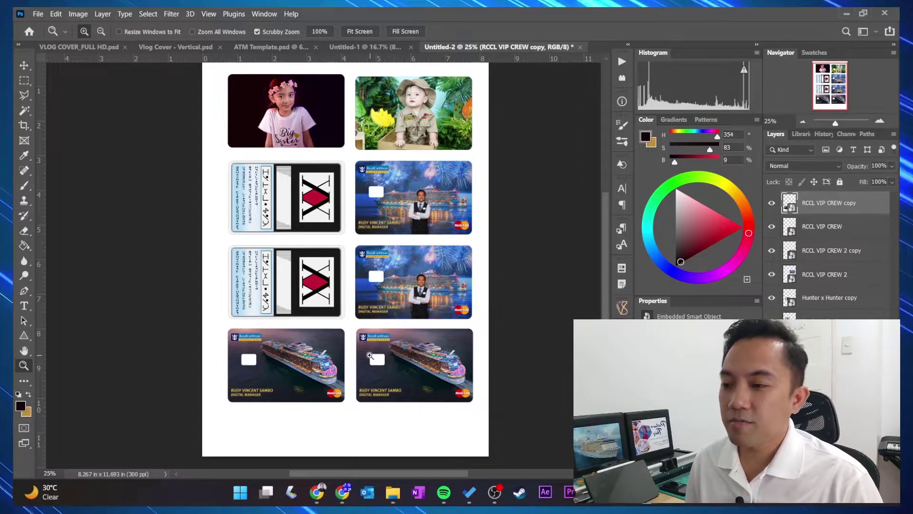
scroll(499, 328, "up", 2)
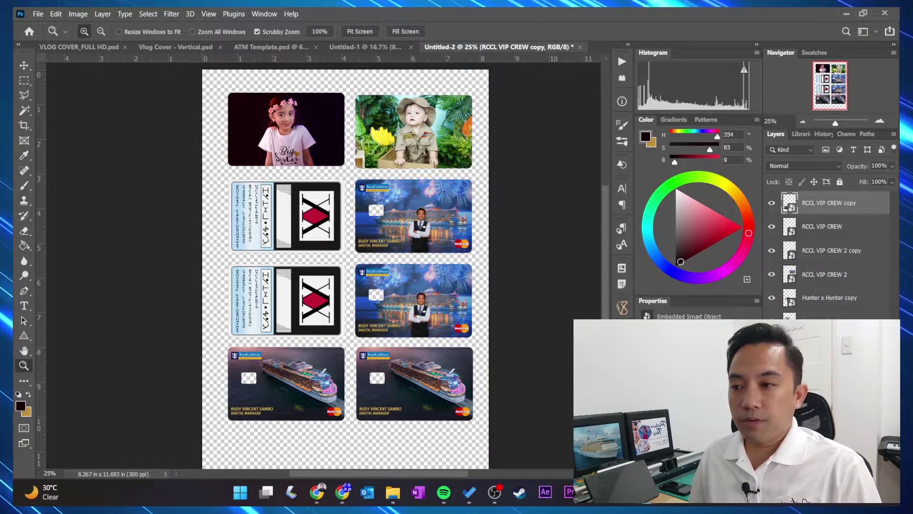
key("Return")
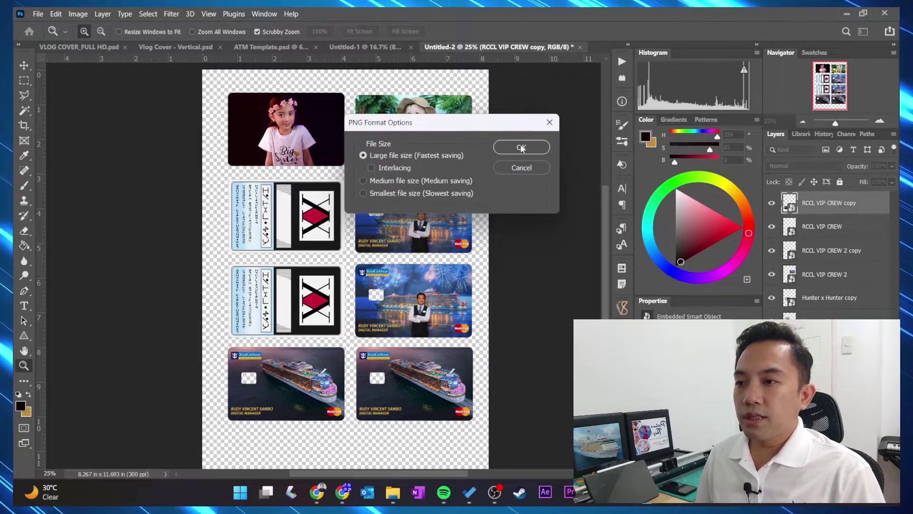
left_click(522, 149)
Step: Switch to Silhouette Studio and open the page setup settings
key("super")
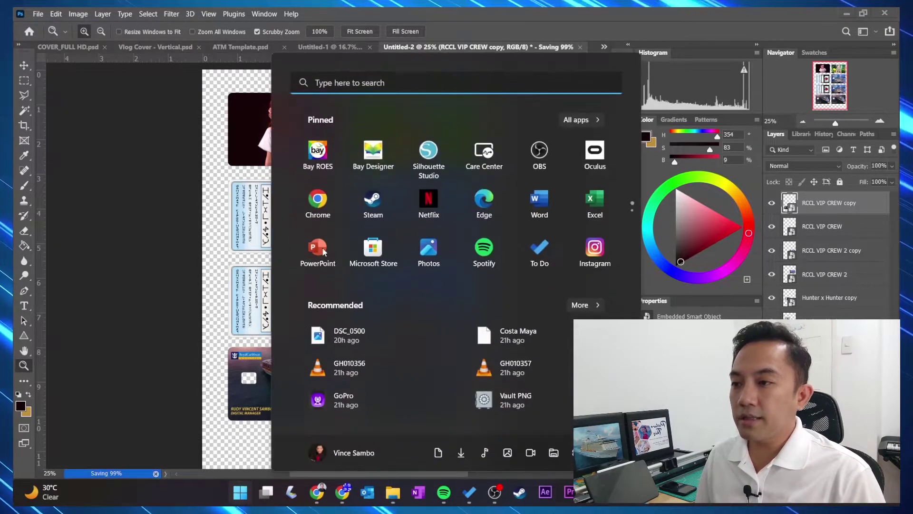
key("super")
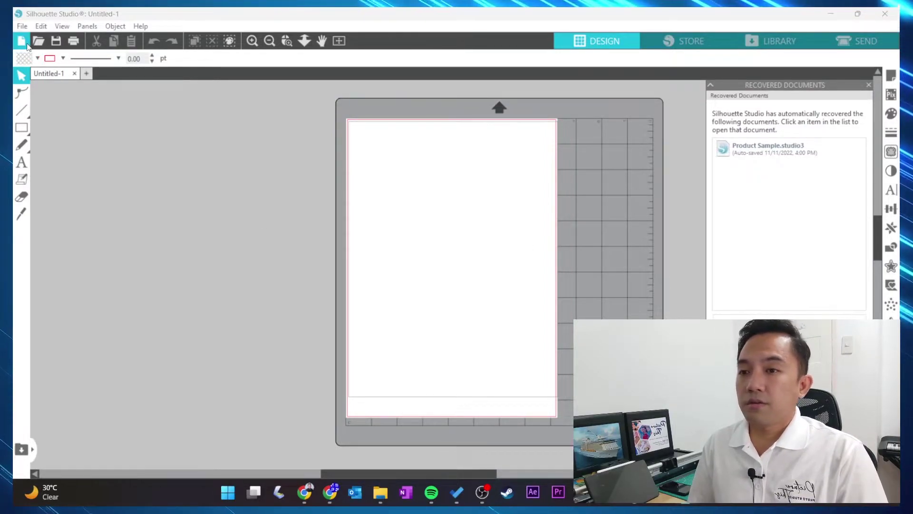
left_click(891, 75)
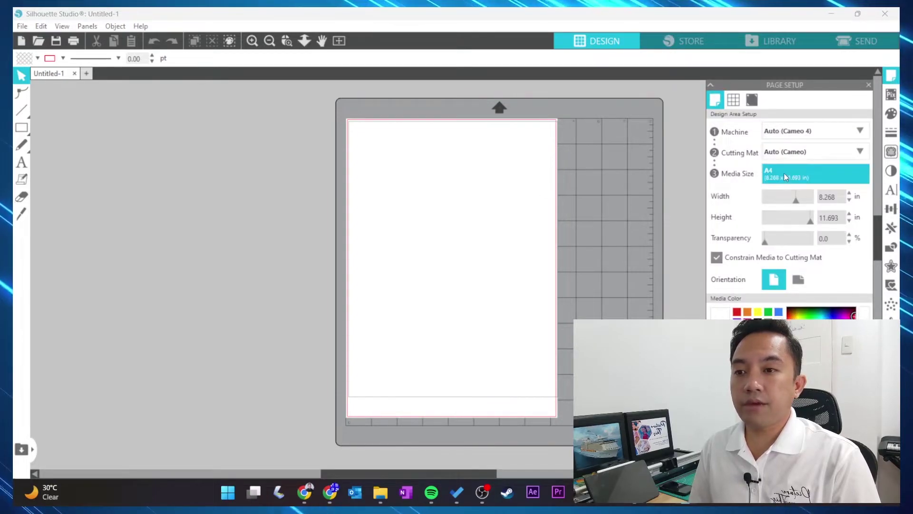
Step: Set the print paper size to A4 210 x 297 mm
left_click(22, 25)
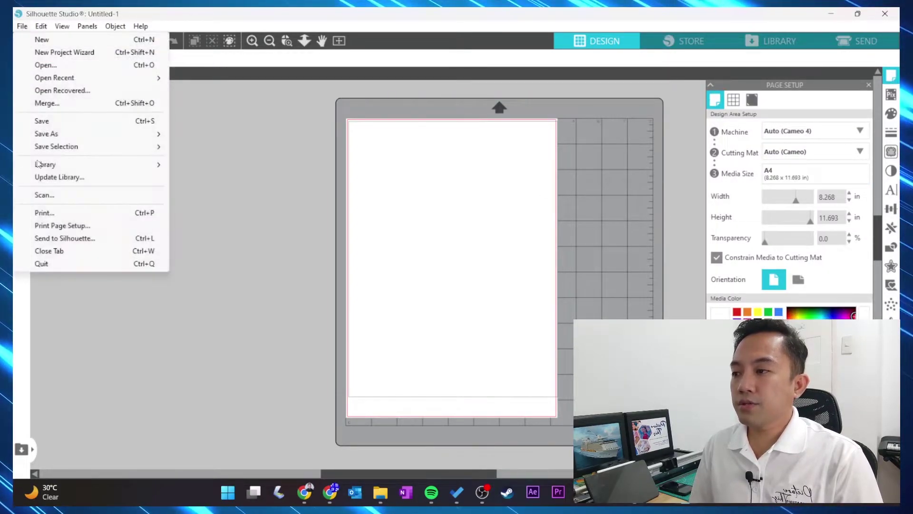
left_click(50, 227)
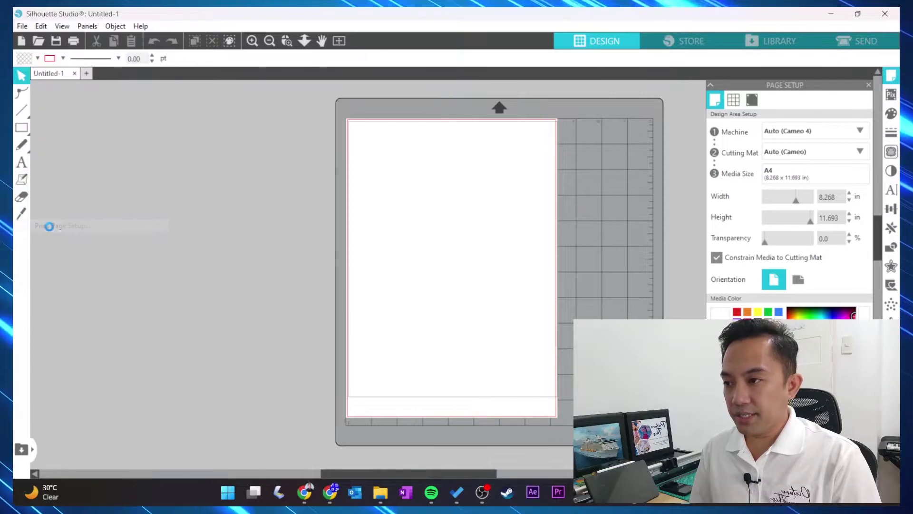
left_click(142, 190)
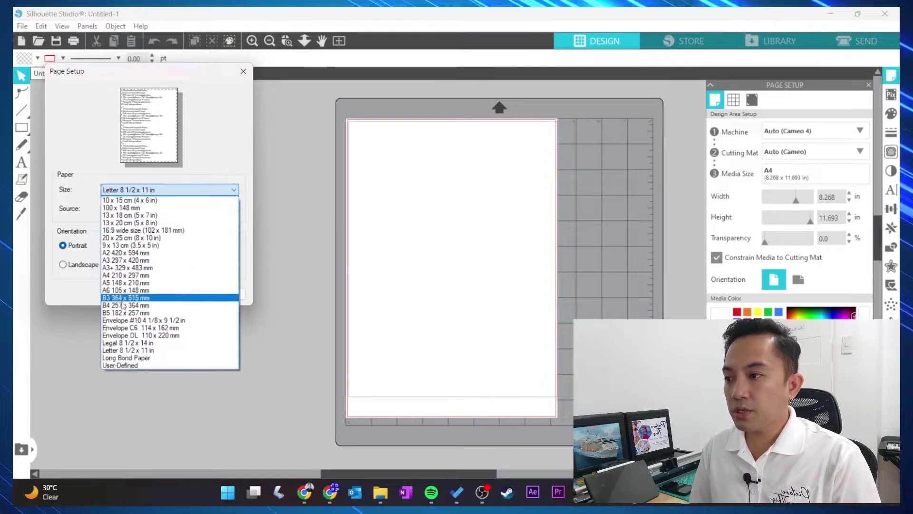
left_click(117, 276)
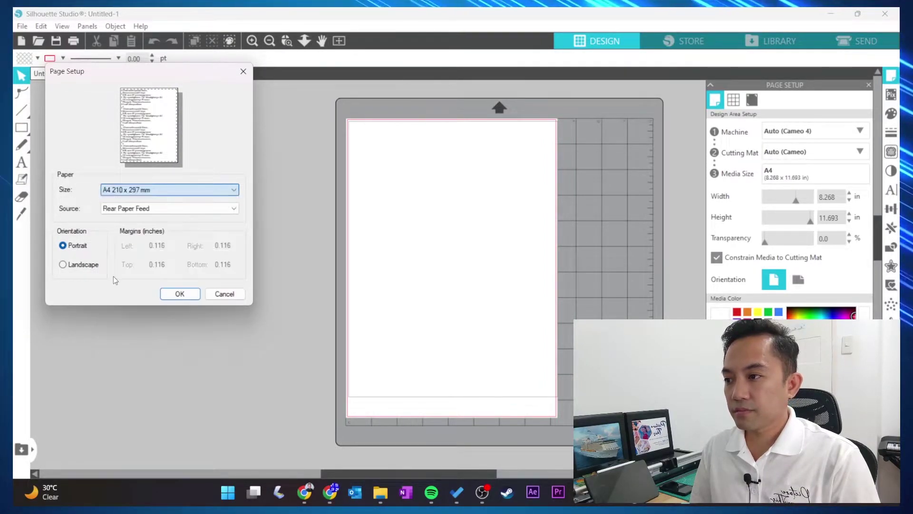
left_click(189, 295)
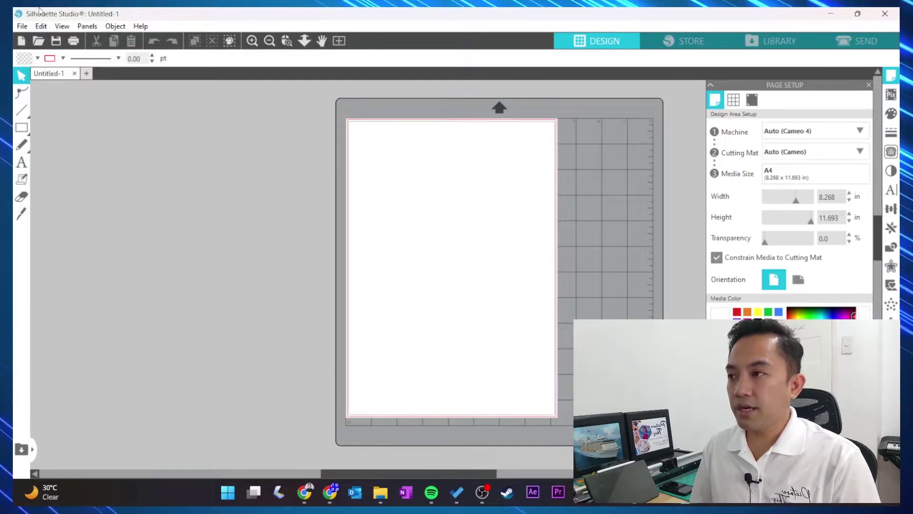
Step: Open the ATM SKIN SAMPLE image from the ATM Card folder in Silhouette Studio
key("space")
left_click_drag(497, 212, 362, 216)
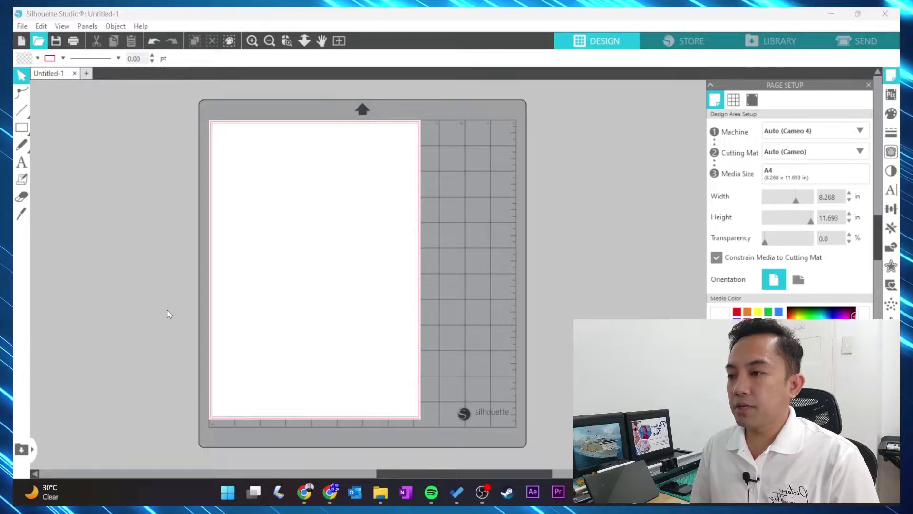
key("ctrl+o")
scroll(269, 229, "down", 3)
scroll(63, 240, "down", 3)
scroll(57, 223, "up", 6)
left_click(62, 216)
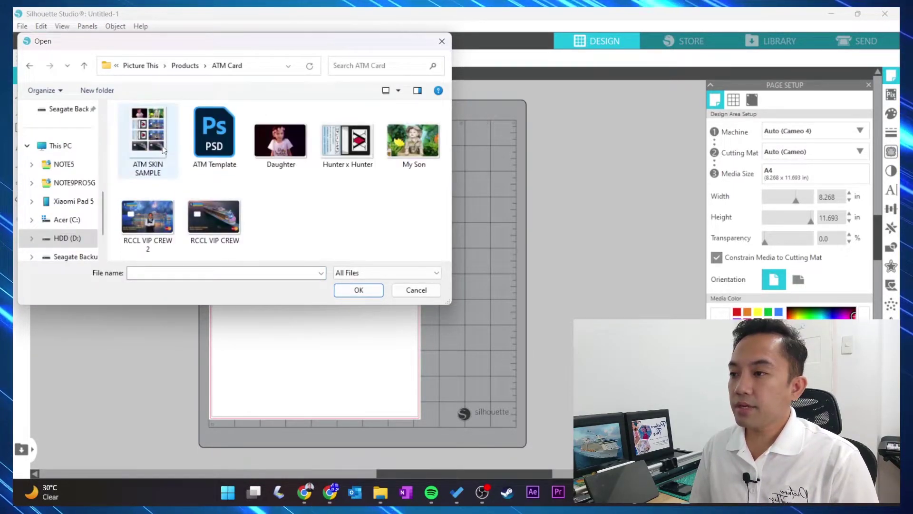
double_click(152, 138)
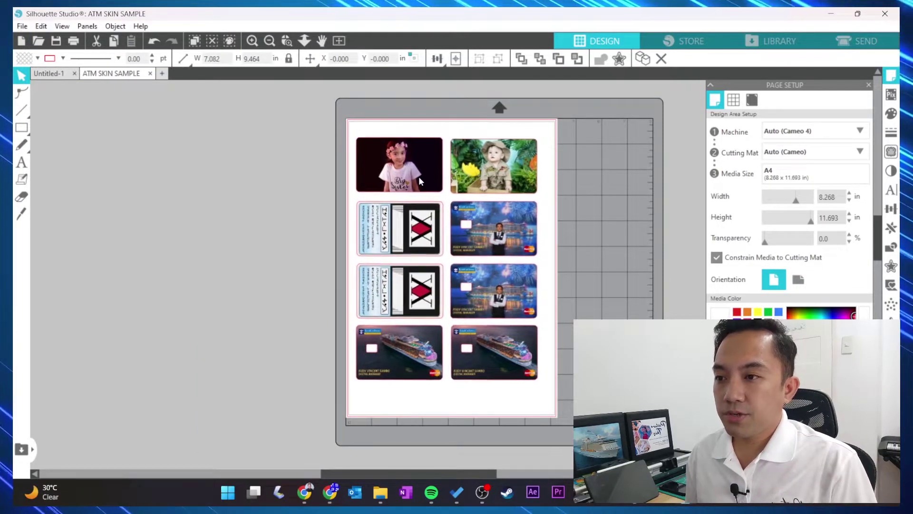
Step: Turn on registration marks for the card sheet and reduce their inset to 0.394 in
left_click(635, 186)
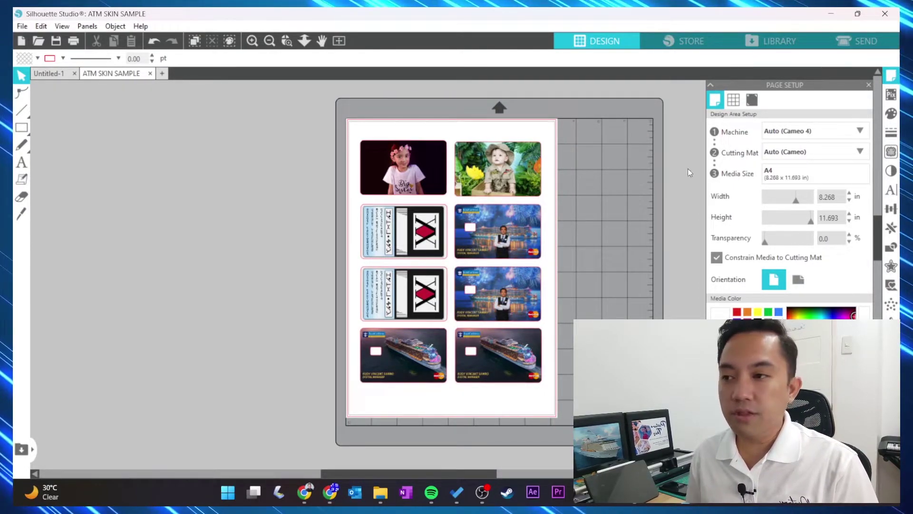
scroll(376, 173, "right", 2)
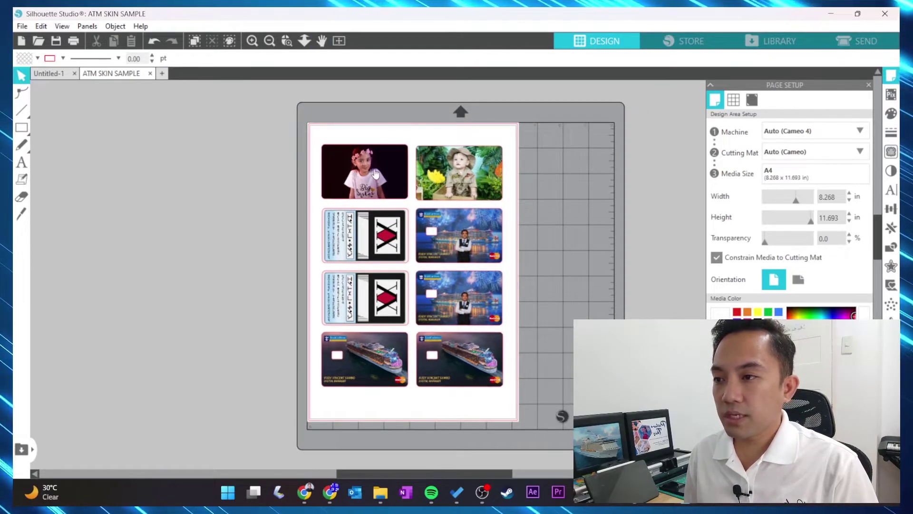
left_click(753, 99)
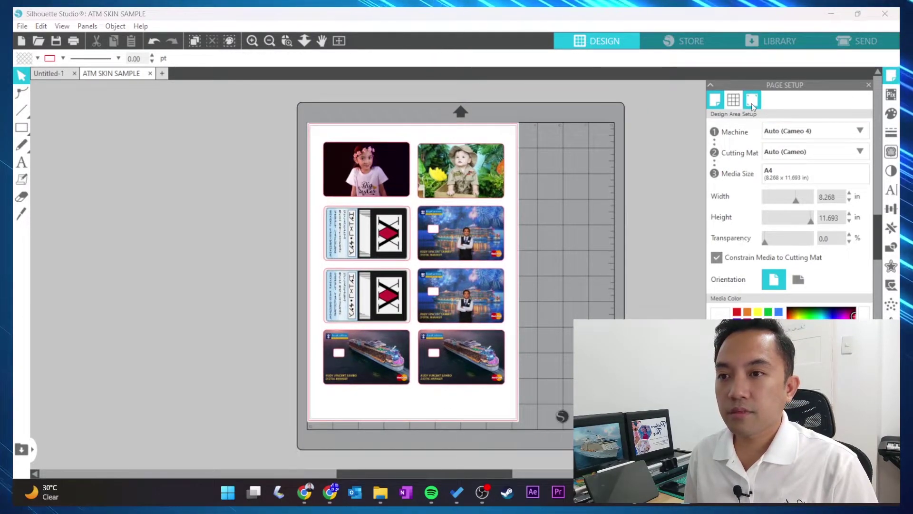
left_click(716, 130)
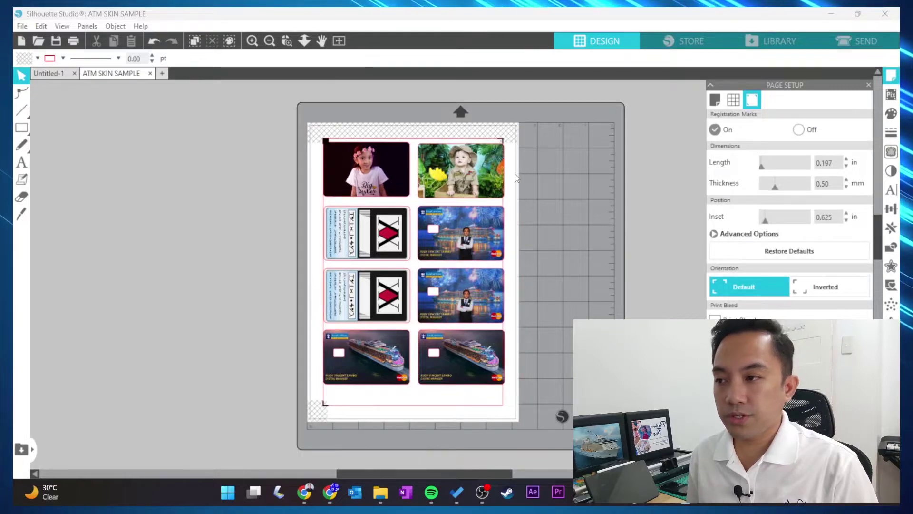
left_click_drag(766, 219, 760, 220)
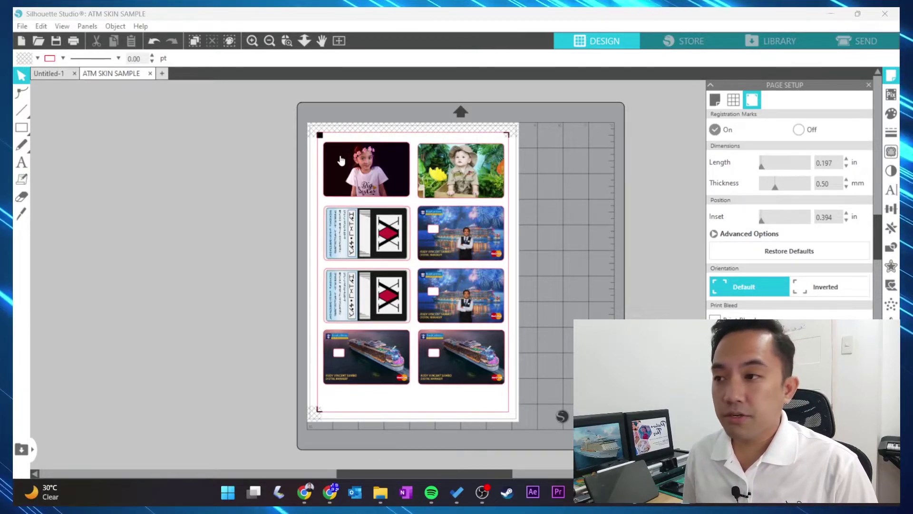
Step: Move the grouped cards inside the registration marks to about X 0.609 in, Y 0.835 in, and check the cut preview
left_click(382, 162)
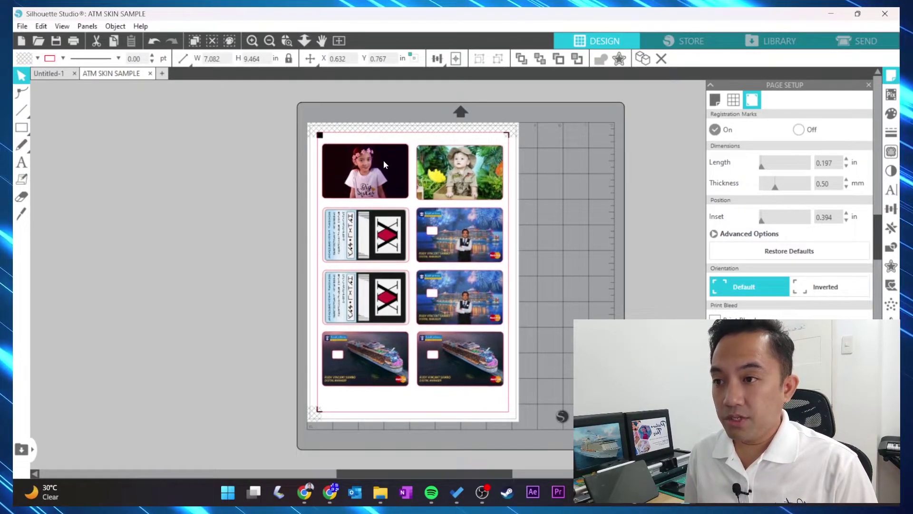
left_click_drag(383, 161, 384, 162)
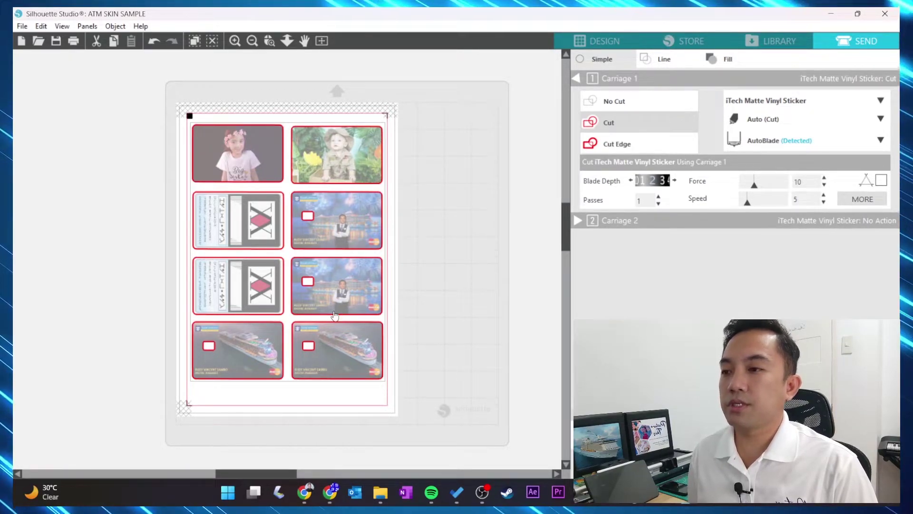
left_click(599, 41)
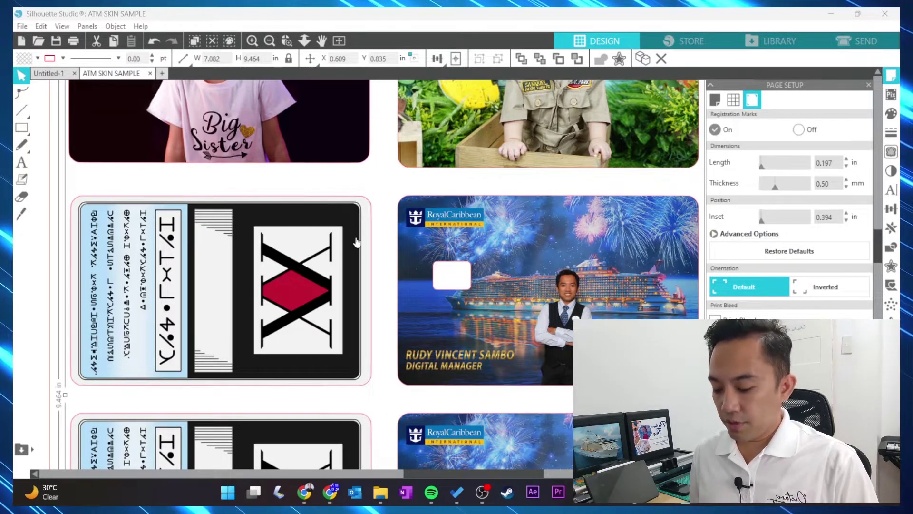
Step: Print one copy of the current page on the EPSON L220 Series printer
key("ctrl+p")
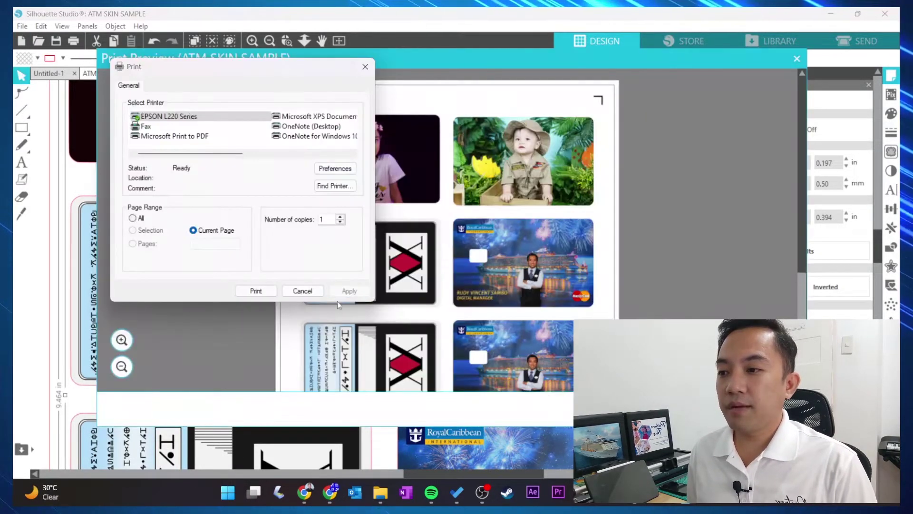
left_click(256, 291)
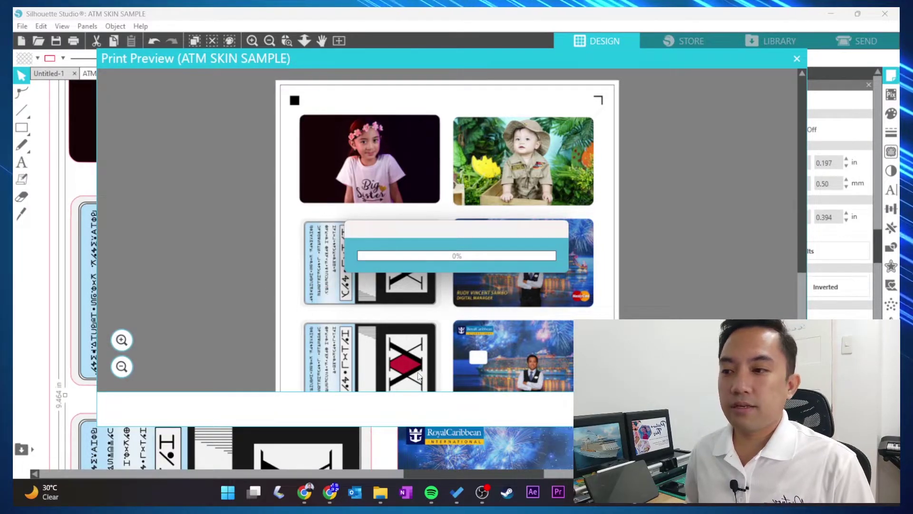